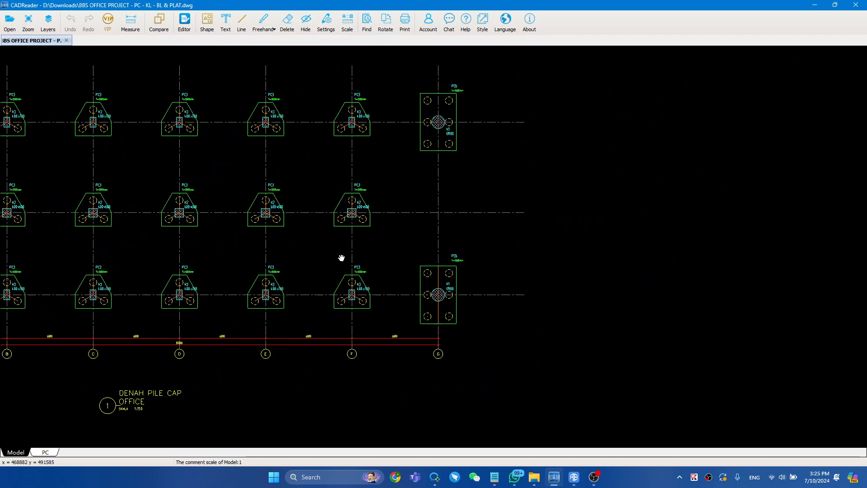
Step: Examine the pile cap plan, the PC6 and PC3 sections and the material notes in the drawing
{"action": "left_click_drag", "start_coordinate": [441, 211], "coordinate": [357, 167]}
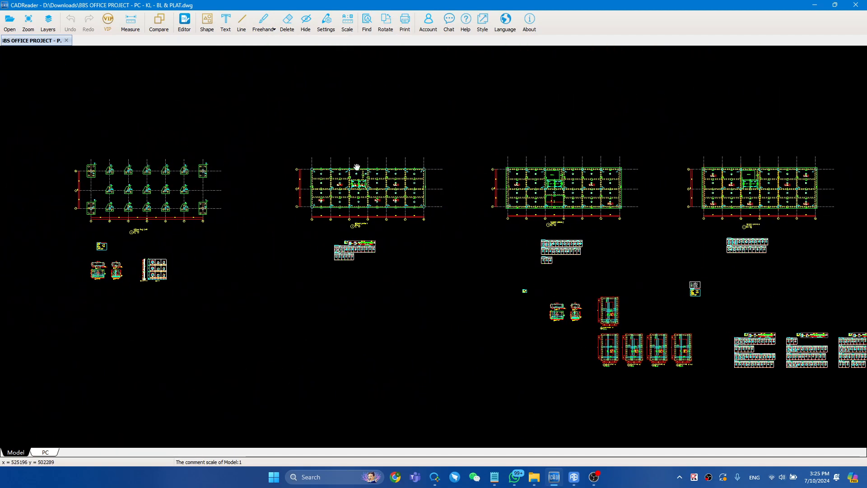
{"action": "scroll", "coordinate": [141, 274], "scroll_direction": "up", "scroll_amount": 8}
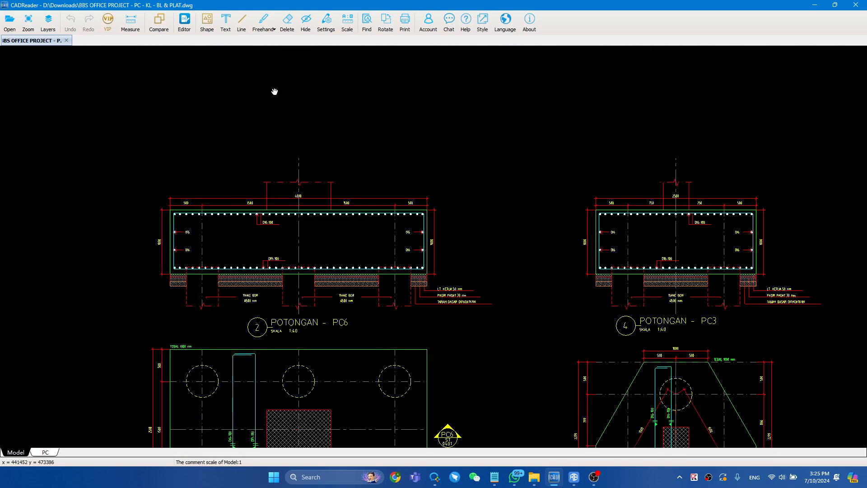
{"action": "left_click_drag", "start_coordinate": [283, 80], "coordinate": [162, 481]}
{"action": "left_click_drag", "start_coordinate": [297, 154], "coordinate": [263, 247]}
{"action": "scroll", "coordinate": [263, 225], "scroll_direction": "down", "scroll_amount": 2}
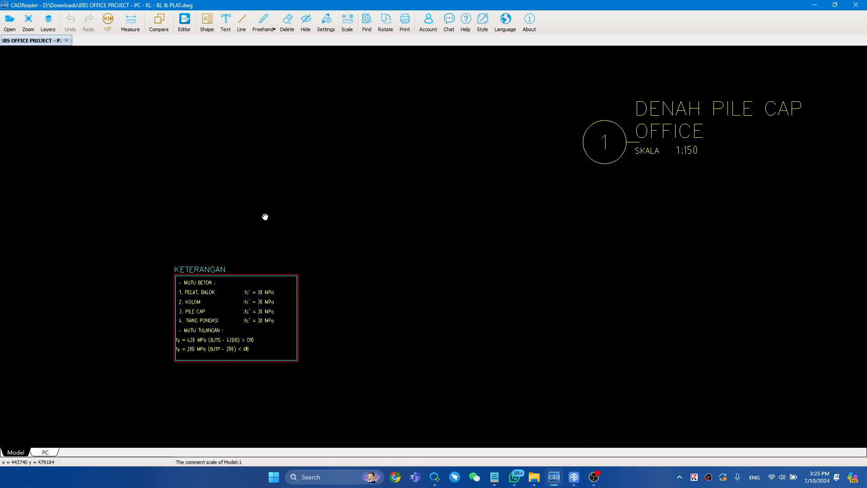
{"action": "scroll", "coordinate": [265, 217], "scroll_direction": "down", "scroll_amount": 2}
{"action": "left_click_drag", "start_coordinate": [307, 163], "coordinate": [158, 422]}
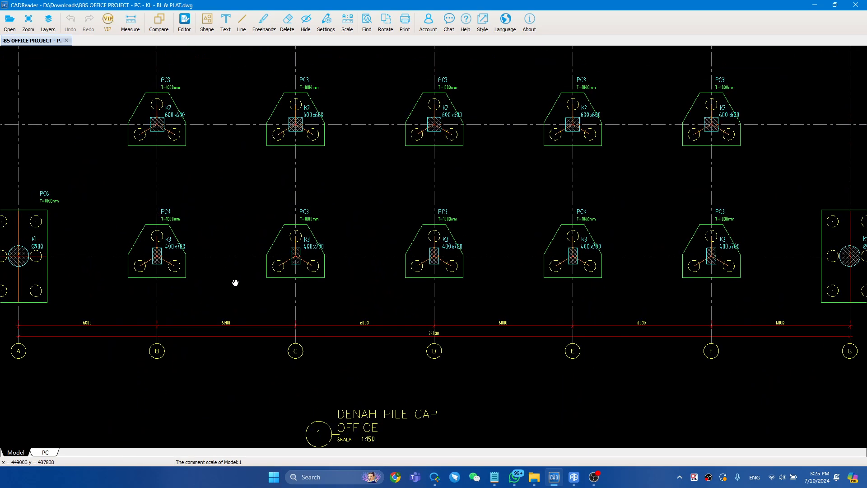
{"action": "left_click_drag", "start_coordinate": [247, 322], "coordinate": [249, 345]}
{"action": "scroll", "coordinate": [274, 235], "scroll_direction": "down", "scroll_amount": 2}
Step: Examine the DENAH LANTAI 1 plan for the slab types, thicknesses and structural floor level
{"action": "left_click_drag", "start_coordinate": [723, 246], "coordinate": [68, 269]}
{"action": "scroll", "coordinate": [279, 225], "scroll_direction": "up", "scroll_amount": 2}
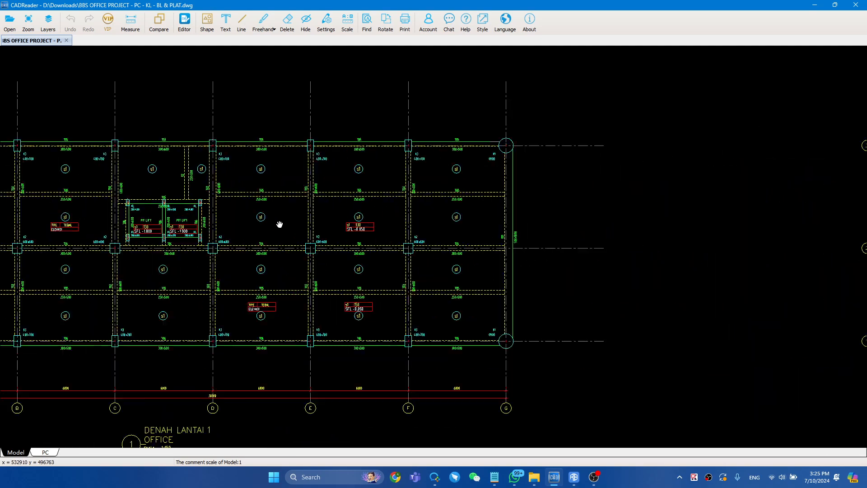
{"action": "scroll", "coordinate": [279, 224], "scroll_direction": "up", "scroll_amount": 4}
{"action": "left_click_drag", "start_coordinate": [167, 277], "coordinate": [569, 114]}
{"action": "scroll", "coordinate": [549, 121], "scroll_direction": "down", "scroll_amount": 2}
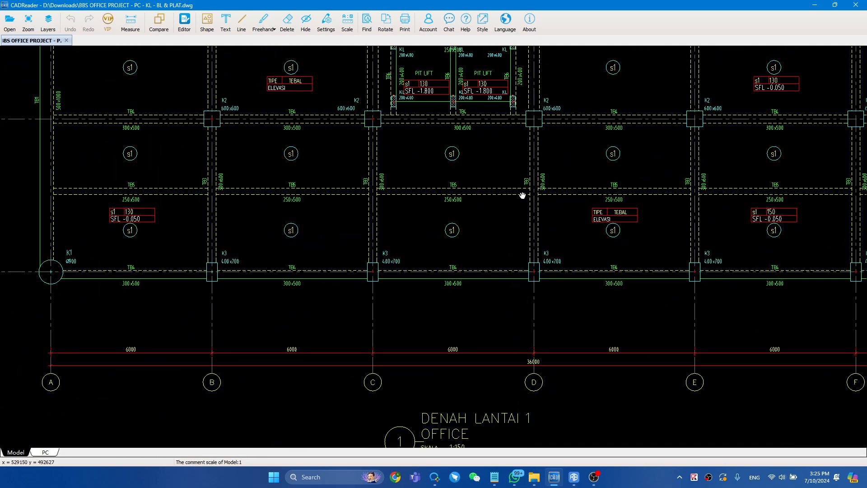
{"action": "scroll", "coordinate": [523, 195], "scroll_direction": "down", "scroll_amount": 2}
{"action": "left_click_drag", "start_coordinate": [522, 195], "coordinate": [257, 201]}
{"action": "scroll", "coordinate": [494, 199], "scroll_direction": "up", "scroll_amount": 2}
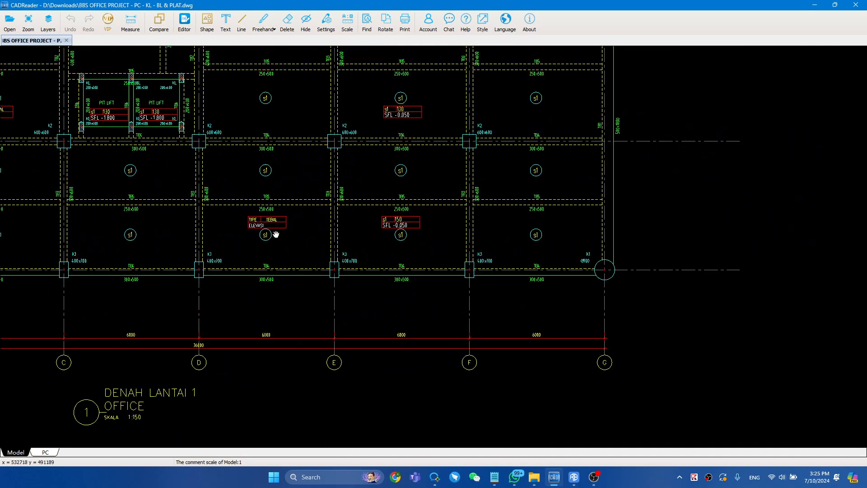
{"action": "left_click_drag", "start_coordinate": [276, 235], "coordinate": [364, 288]}
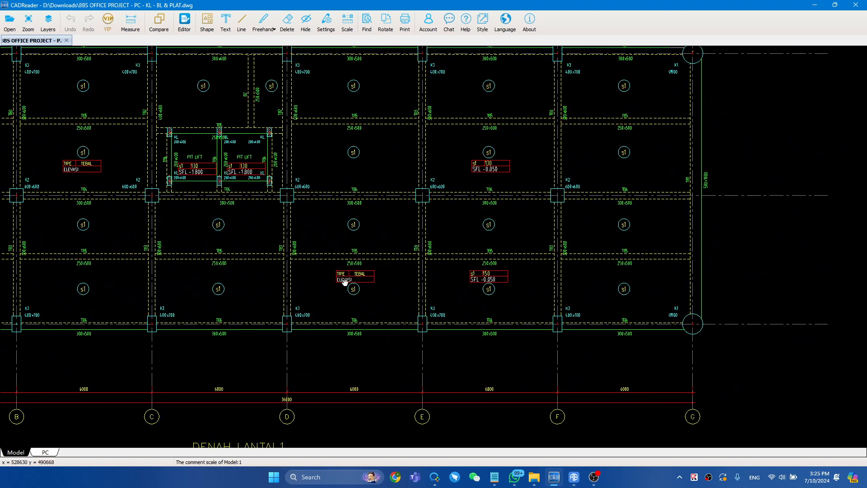
{"action": "left_click_drag", "start_coordinate": [486, 215], "coordinate": [512, 227]}
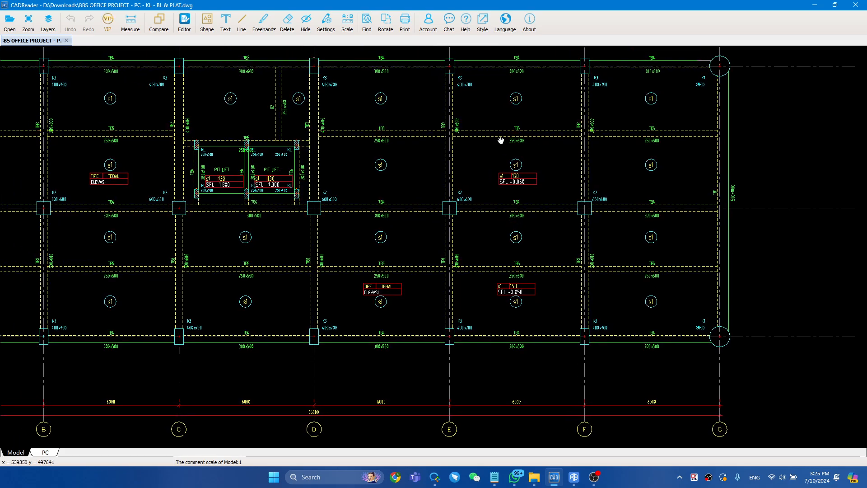
Step: Switch to Cubicost TRB, rename the Ground Floor as LANTAI 1 and set its bottom elevation to -0.05 m
{"action": "key", "text": "alt+Tab"}
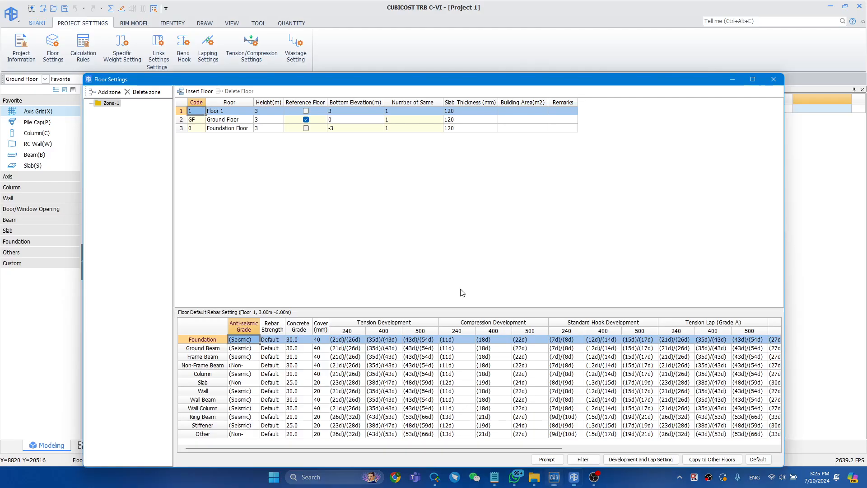
{"action": "left_click", "coordinate": [227, 121]}
{"action": "type", "text": "LANTAI"}
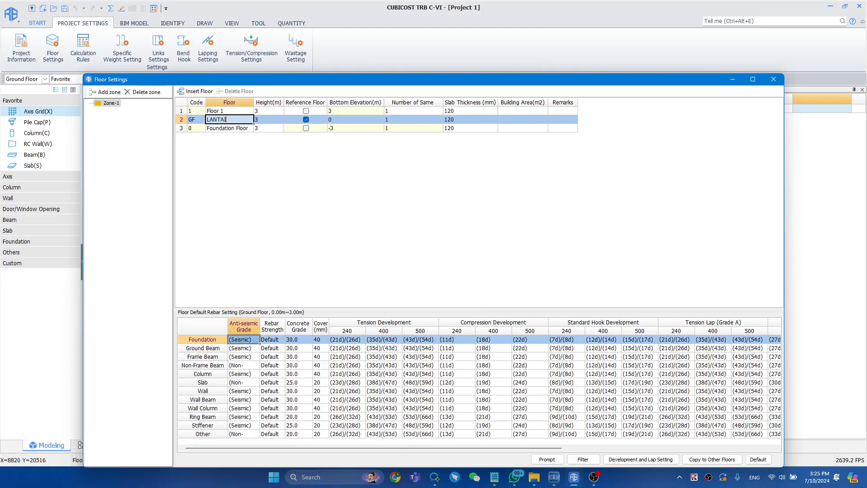
{"action": "type", "text": " 1"}
{"action": "key", "text": "Tab"}
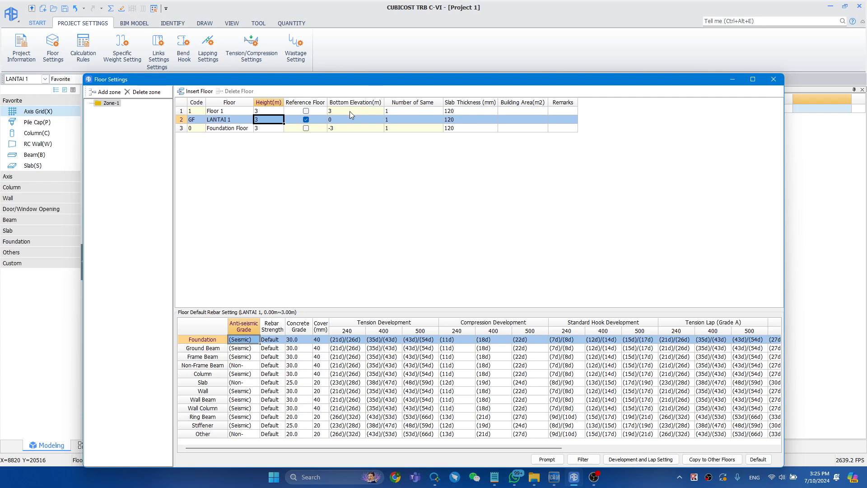
{"action": "left_click", "coordinate": [335, 121]}
{"action": "type", "text": "-0.05"}
{"action": "key", "text": "Tab"}
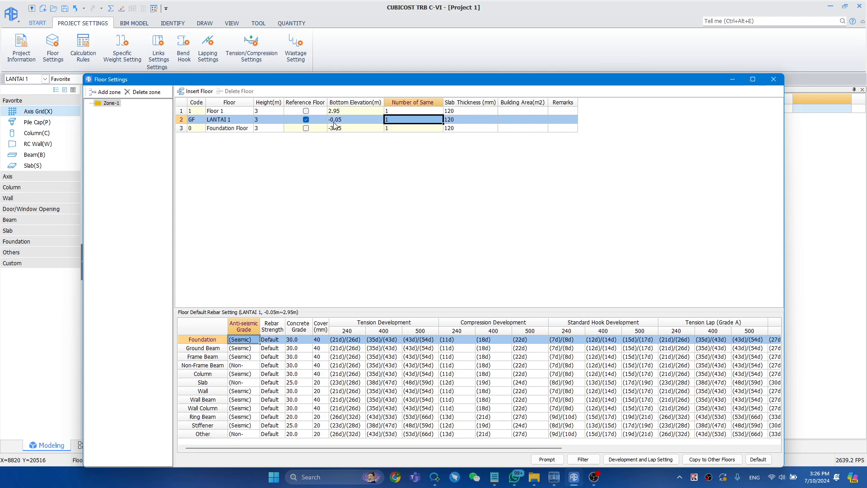
Step: Switch to CADReader and look up the structural floor level on the DENAH LANTAI 2 plan
{"action": "left_click", "coordinate": [251, 129]}
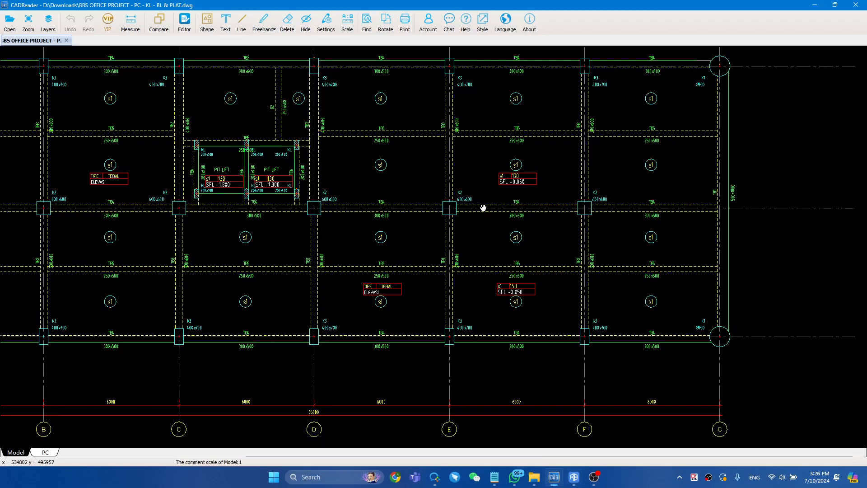
{"action": "scroll", "coordinate": [460, 212], "scroll_direction": "down", "scroll_amount": 3}
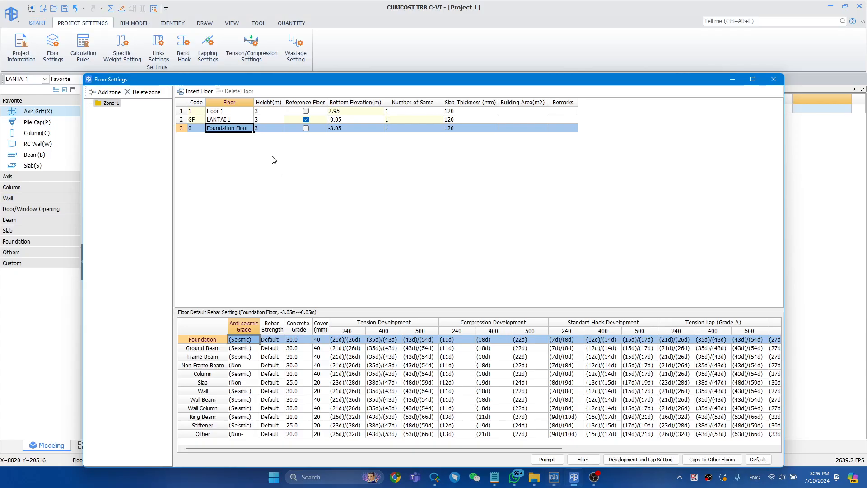
{"action": "key", "text": "alt+Tab"}
{"action": "middle_click_drag", "start_coordinate": [623, 242], "coordinate": [51, 244]}
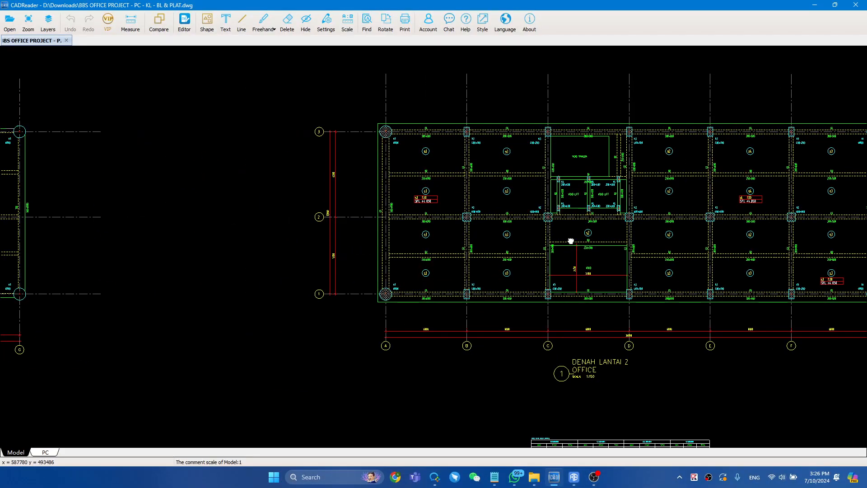
{"action": "middle_click_drag", "start_coordinate": [593, 241], "coordinate": [363, 250]}
{"action": "scroll", "coordinate": [529, 217], "scroll_direction": "up", "scroll_amount": 1}
{"action": "scroll", "coordinate": [498, 219], "scroll_direction": "down", "scroll_amount": 1}
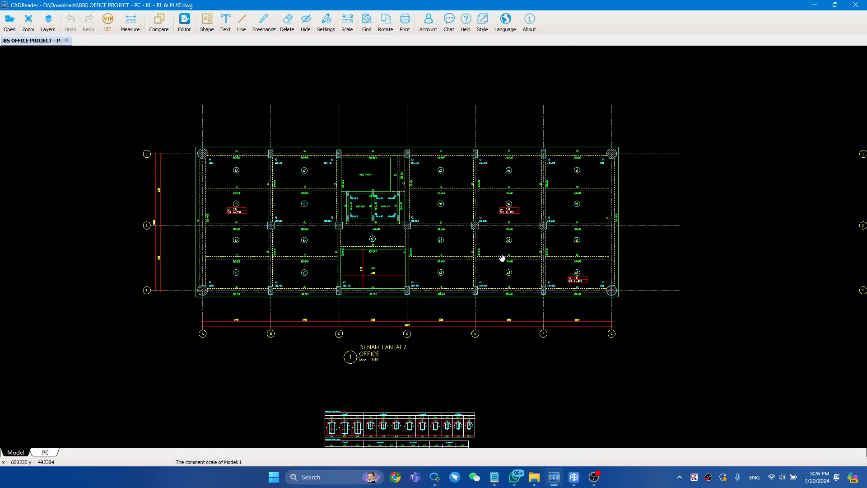
{"action": "middle_click_drag", "start_coordinate": [464, 261], "coordinate": [334, 255]}
{"action": "scroll", "coordinate": [232, 257], "scroll_direction": "up", "scroll_amount": 1}
{"action": "scroll", "coordinate": [445, 194], "scroll_direction": "up", "scroll_amount": 1}
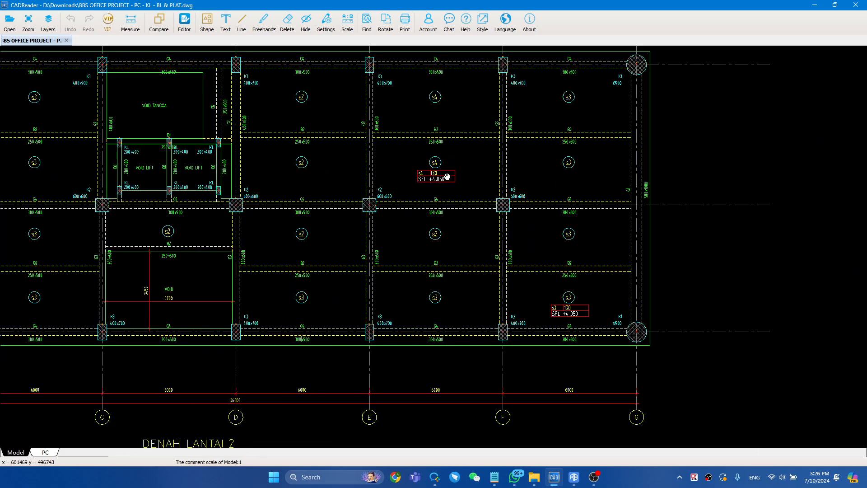
Step: Switch to Cubicost TRB and rename Floor 1 as LANTAI 2
{"action": "key", "text": "alt+Tab"}
{"action": "left_click", "coordinate": [217, 112]}
{"action": "type", "text": "L"}
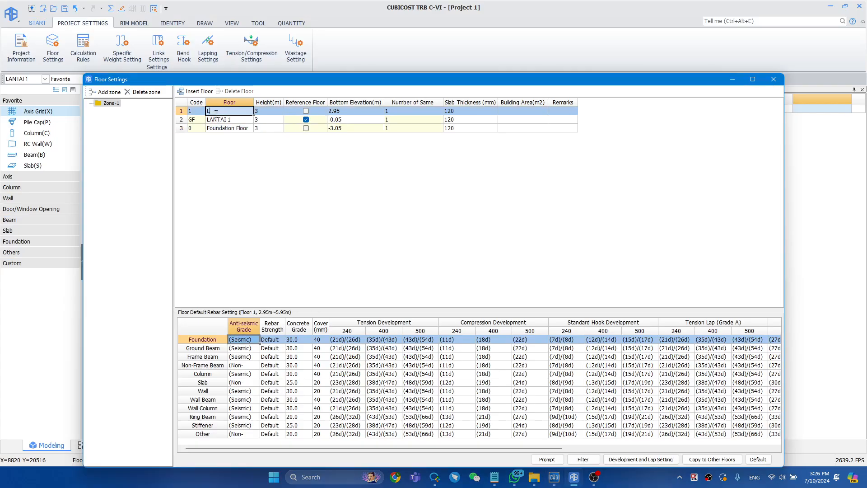
{"action": "type", "text": "ANTAI 2"}
{"action": "key", "text": "Tab"}
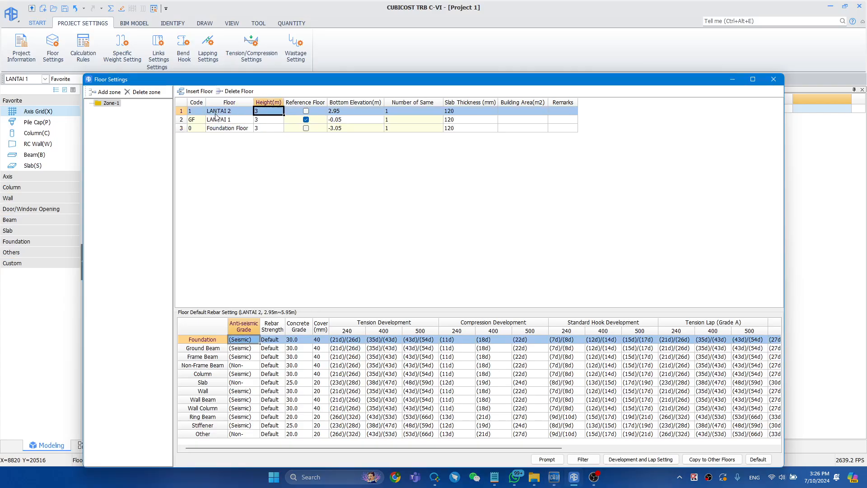
Step: Set the height of LANTAI 1 to 4.1 m and check the bottom elevations of LANTAI 1 and LANTAI 2
{"action": "left_click", "coordinate": [338, 126]}
{"action": "left_click", "coordinate": [338, 113]}
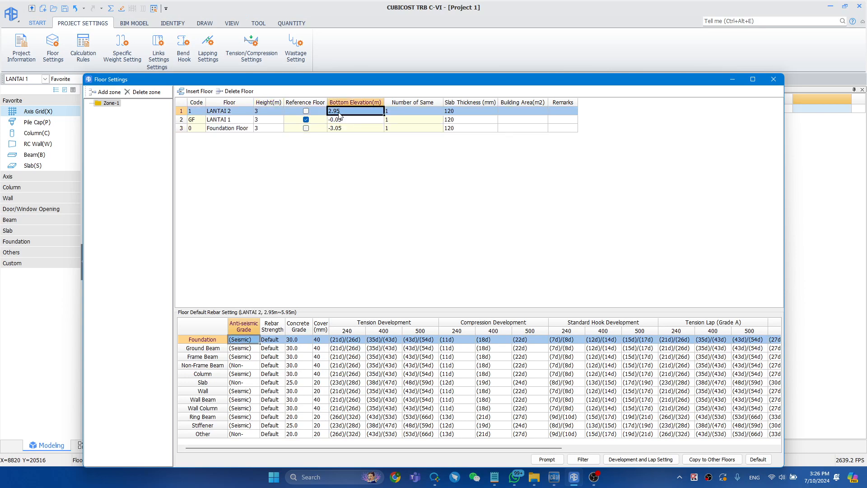
{"action": "left_click", "coordinate": [266, 120]}
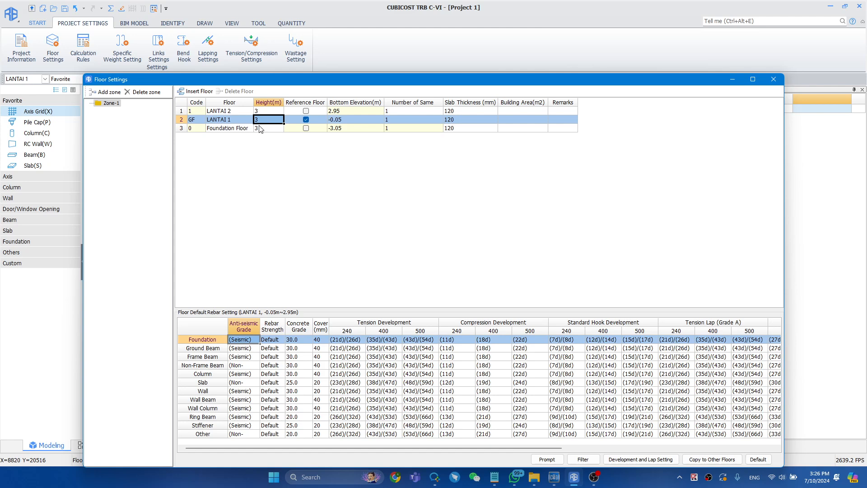
{"action": "type", "text": "4.1"}
{"action": "key", "text": "Tab"}
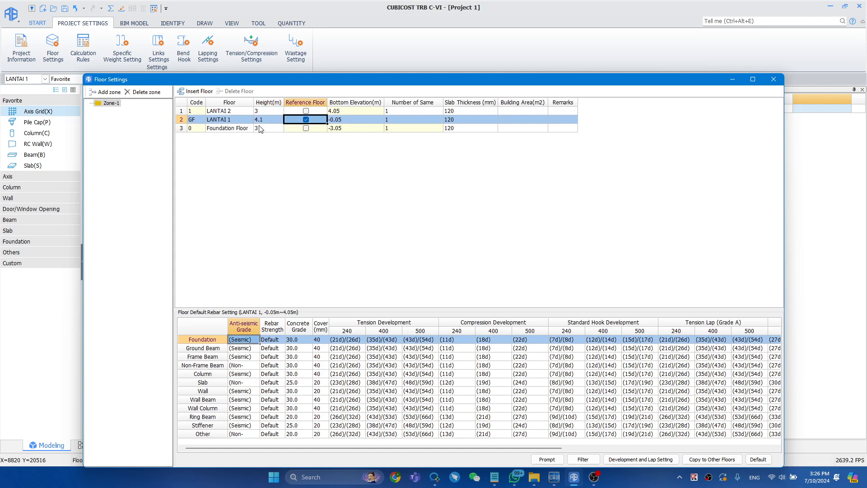
{"action": "left_click", "coordinate": [349, 112]}
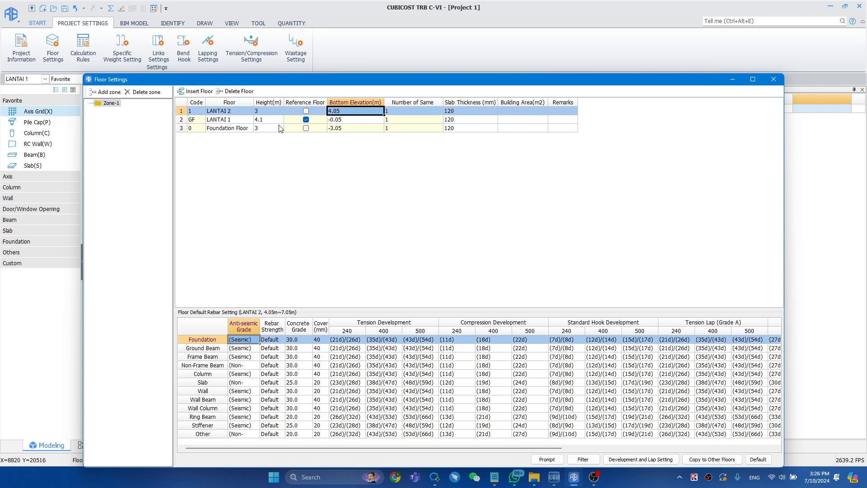
{"action": "left_click", "coordinate": [267, 121]}
{"action": "left_click", "coordinate": [342, 121]}
{"action": "left_click", "coordinate": [339, 113]}
Step: Switch to CADReader and look up the structural floor level on the DENAH LANTAI 3 plan
{"action": "key", "text": "alt+Tab"}
{"action": "scroll", "coordinate": [641, 239], "scroll_direction": "down", "scroll_amount": 4}
{"action": "middle_click_drag", "start_coordinate": [641, 240], "coordinate": [332, 240]}
{"action": "scroll", "coordinate": [575, 249], "scroll_direction": "down", "scroll_amount": 2}
{"action": "middle_click_drag", "start_coordinate": [575, 248], "coordinate": [306, 224]}
{"action": "scroll", "coordinate": [351, 227], "scroll_direction": "up", "scroll_amount": 4}
{"action": "scroll", "coordinate": [352, 226], "scroll_direction": "up", "scroll_amount": 2}
Step: Switch to Cubicost TRB, insert a floor above LANTAI 2 and set the height of LANTAI 2 to 3.75 m
{"action": "key", "text": "alt+Tab"}
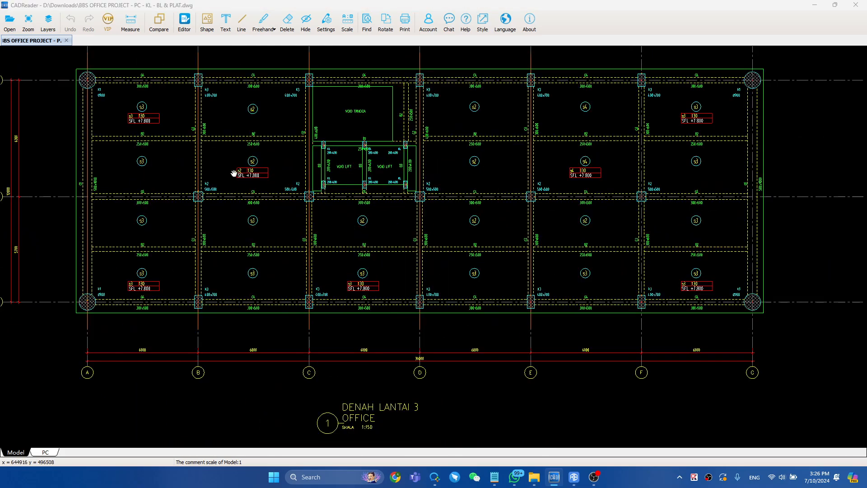
{"action": "left_click", "coordinate": [195, 90]}
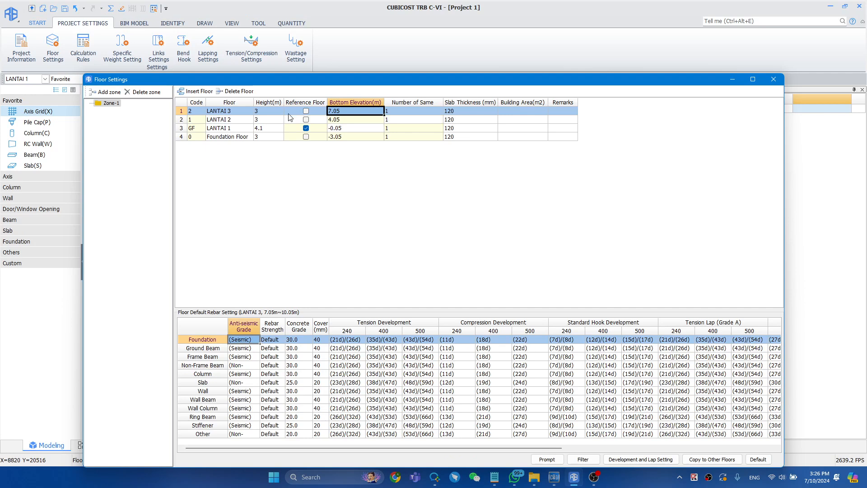
{"action": "left_click", "coordinate": [276, 120]}
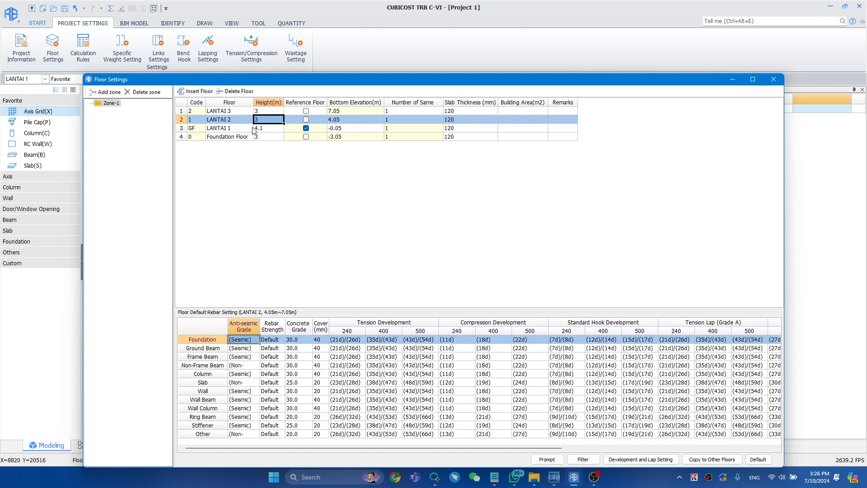
{"action": "type", "text": "3.75"}
{"action": "key", "text": "Return"}
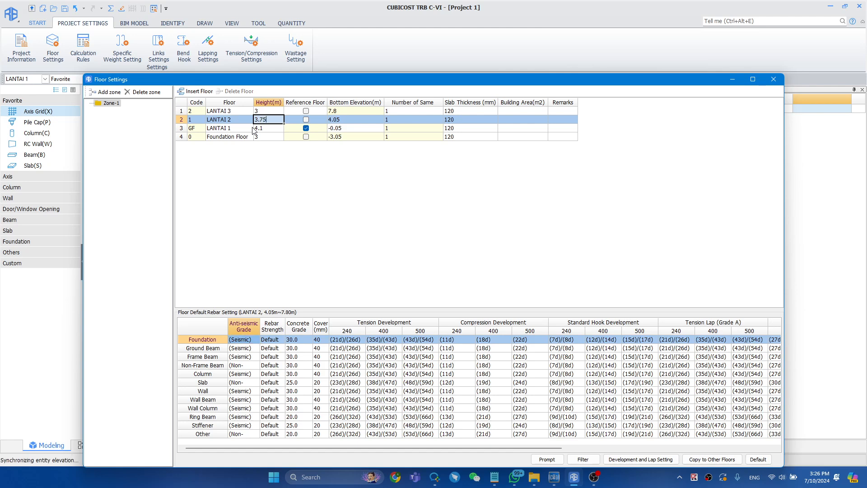
Step: Look up the floor level on the DENAH LANTAI 4 plan in CADReader, and insert a floor above LANTAI 3 in Cubicost TRB
{"action": "key", "text": "alt+Tab"}
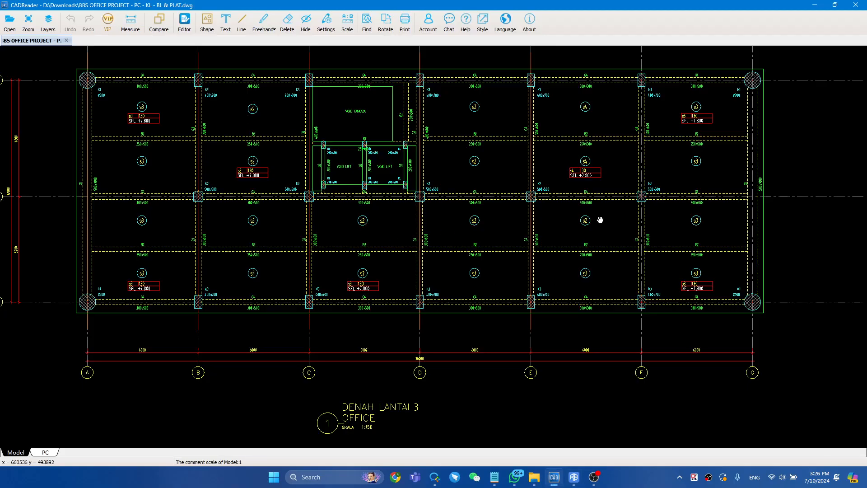
{"action": "left_click_drag", "start_coordinate": [781, 213], "coordinate": [225, 233]}
{"action": "left_click_drag", "start_coordinate": [453, 215], "coordinate": [137, 191]}
{"action": "left_click_drag", "start_coordinate": [536, 191], "coordinate": [320, 223]}
{"action": "left_click_drag", "start_coordinate": [259, 273], "coordinate": [291, 277]}
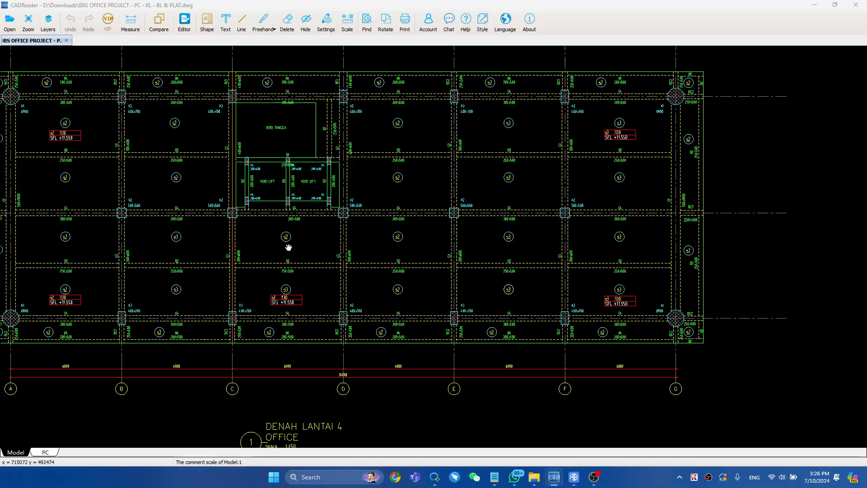
{"action": "key", "text": "alt+Tab"}
{"action": "left_click", "coordinate": [195, 91]}
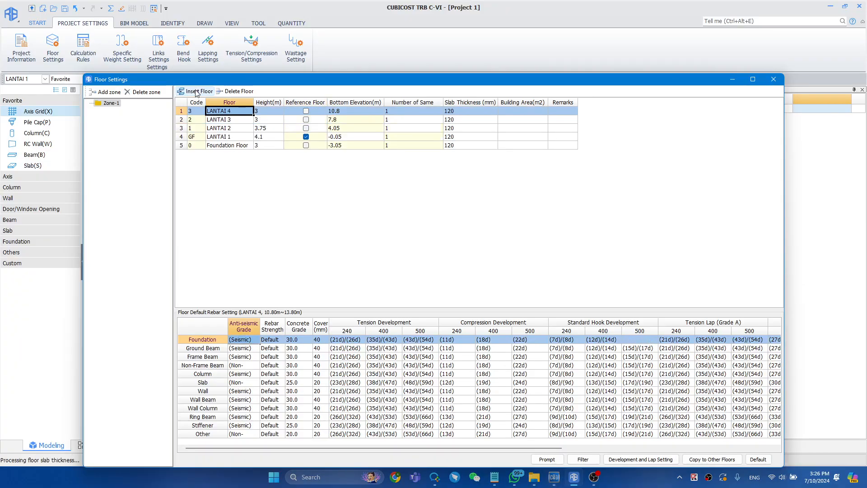
Step: Set the height of LANTAI 3 to 5.7 m
{"action": "left_click", "coordinate": [268, 120]}
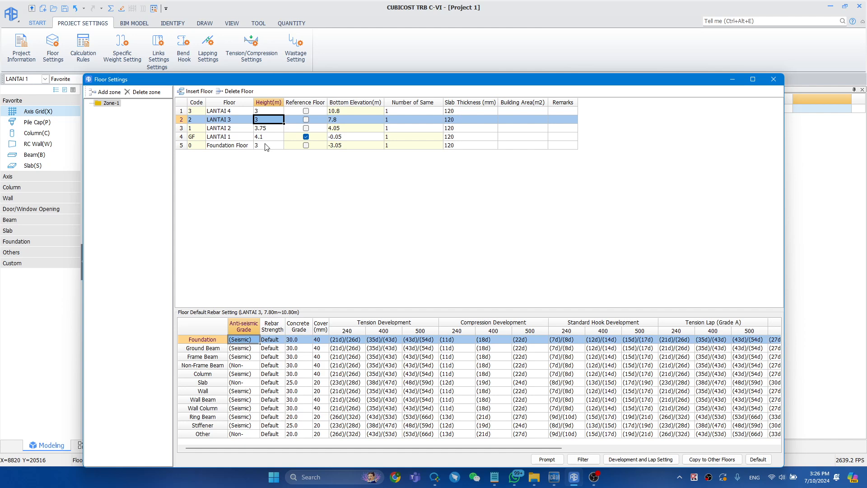
{"action": "type", "text": "5.7"}
{"action": "key", "text": "Tab"}
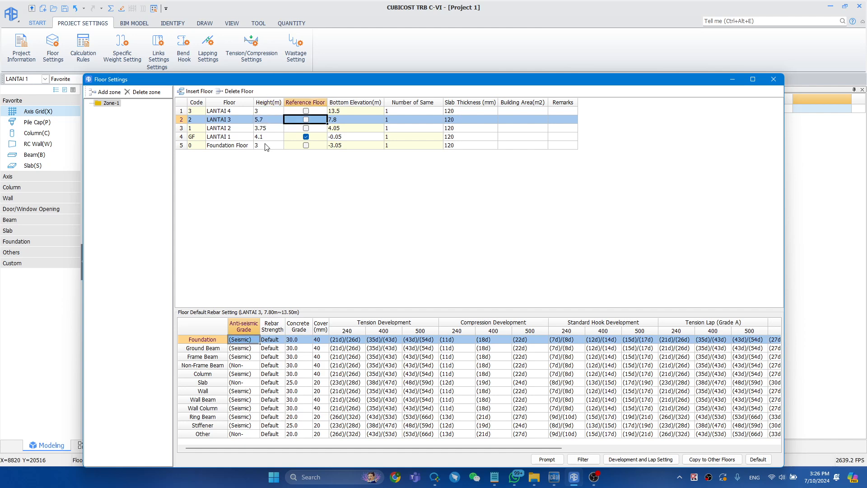
Step: Set the height of LANTAI 3 to 3.75 m
{"action": "left_click", "coordinate": [261, 120]}
{"action": "type", "text": "3."}
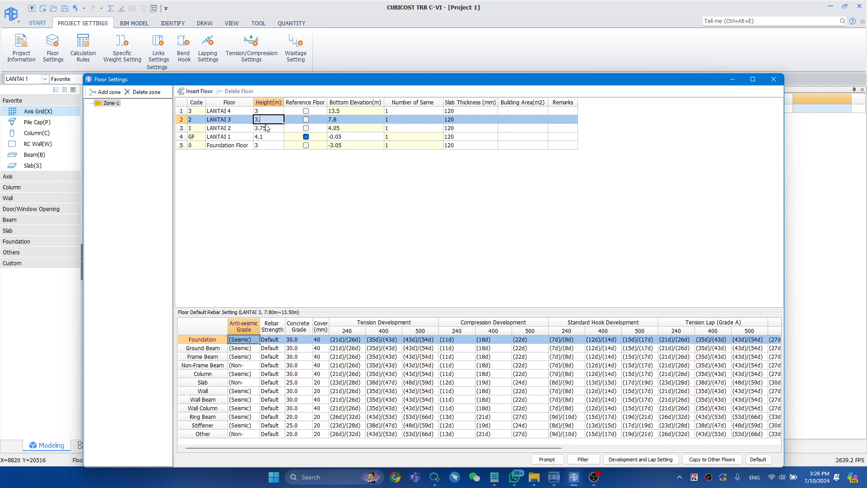
{"action": "key", "text": "Tab"}
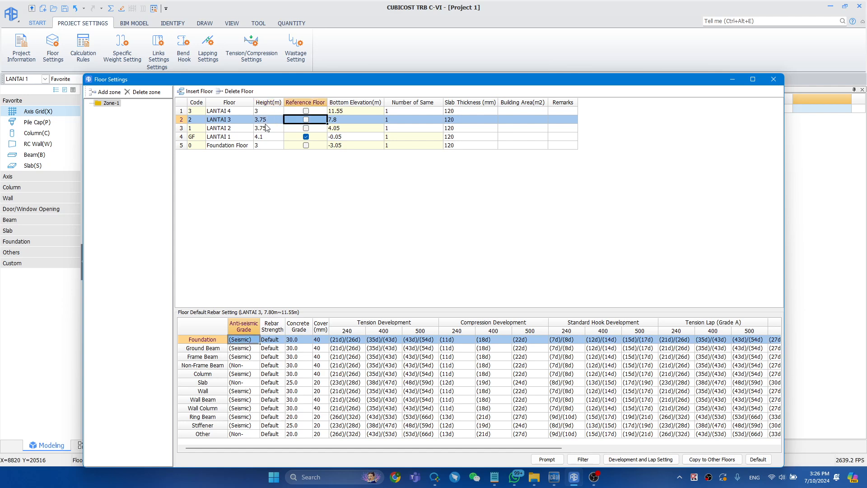
Step: Switch to CADReader and look up the slab level on the DENAH LANTAI ATAP plan
{"action": "key", "text": "alt+Tab"}
{"action": "middle_click_drag", "start_coordinate": [650, 220], "coordinate": [637, 221]}
{"action": "scroll", "coordinate": [638, 222], "scroll_direction": "down", "scroll_amount": 3}
{"action": "middle_click_drag", "start_coordinate": [741, 215], "coordinate": [374, 222]}
{"action": "middle_click_drag", "start_coordinate": [610, 229], "coordinate": [409, 228]}
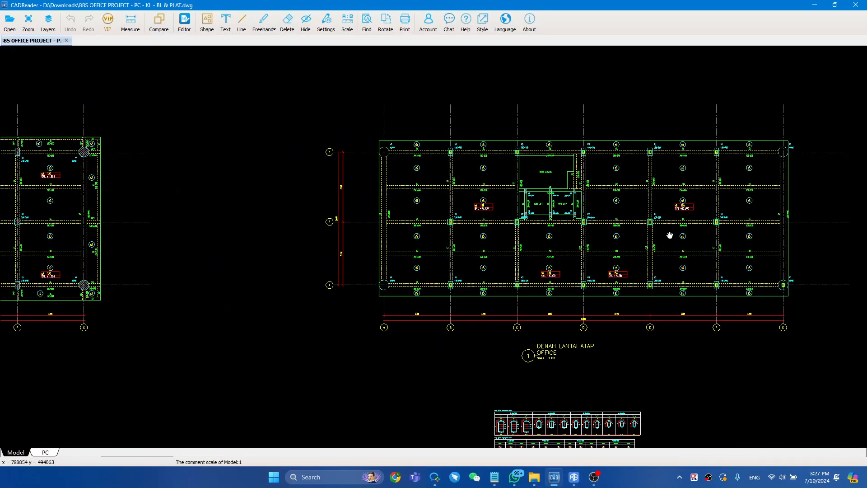
{"action": "scroll", "coordinate": [668, 235], "scroll_direction": "up", "scroll_amount": 1}
{"action": "middle_click_drag", "start_coordinate": [654, 235], "coordinate": [515, 232]}
{"action": "scroll", "coordinate": [449, 275], "scroll_direction": "up", "scroll_amount": 1}
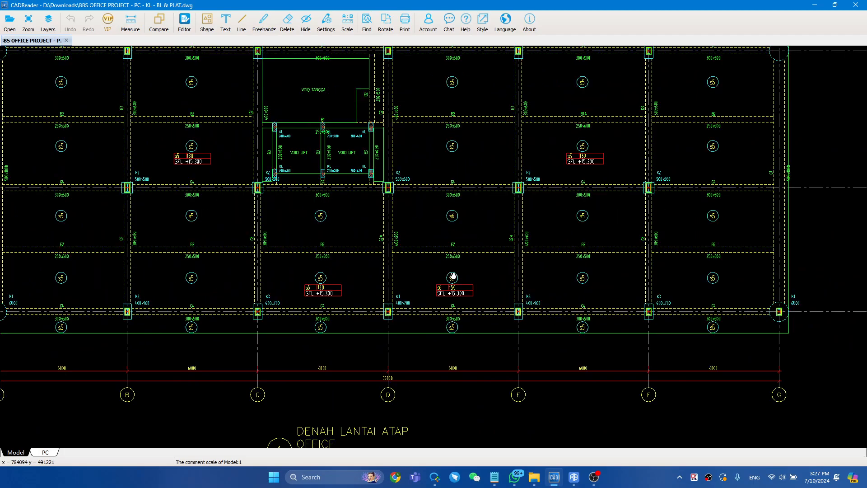
Step: Switch to Cubicost TRB, insert a floor above LANTAI 4 and name it ATAP
{"action": "key", "text": "alt+Tab"}
{"action": "left_click", "coordinate": [213, 113]}
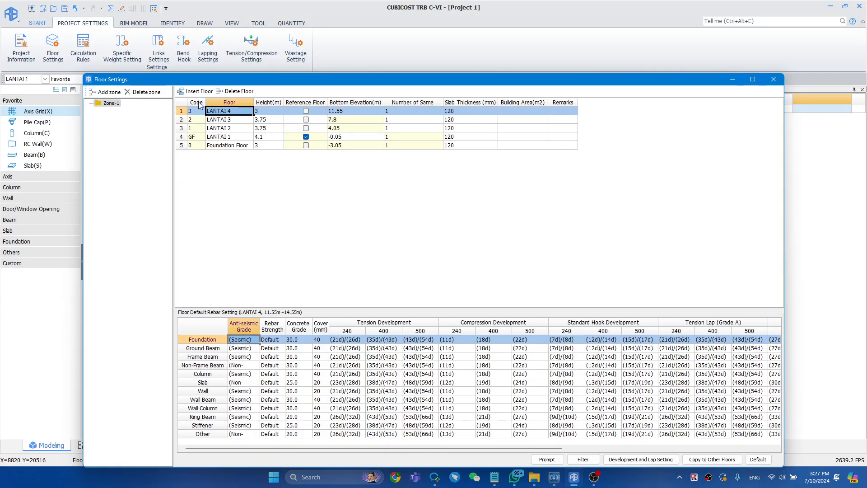
{"action": "left_click", "coordinate": [193, 91]}
{"action": "type", "text": "ATAP"}
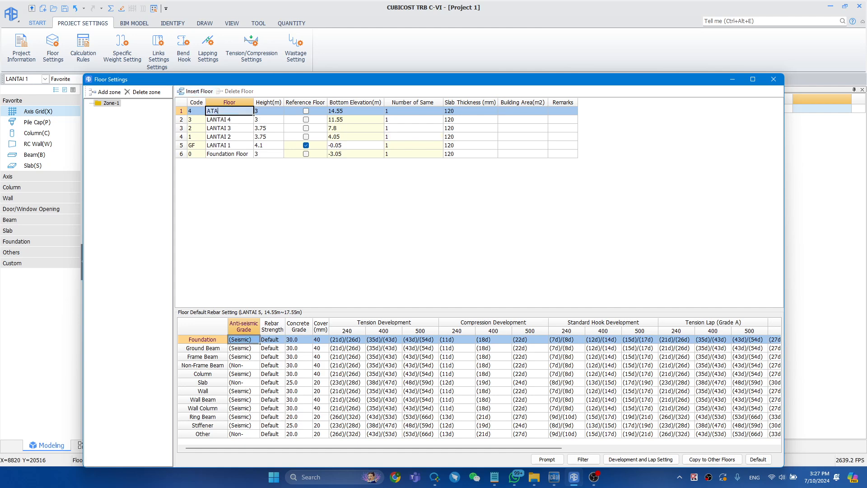
{"action": "key", "text": "Return"}
Step: Set the height of LANTAI 4 to 0.05 m
{"action": "left_click", "coordinate": [274, 121]}
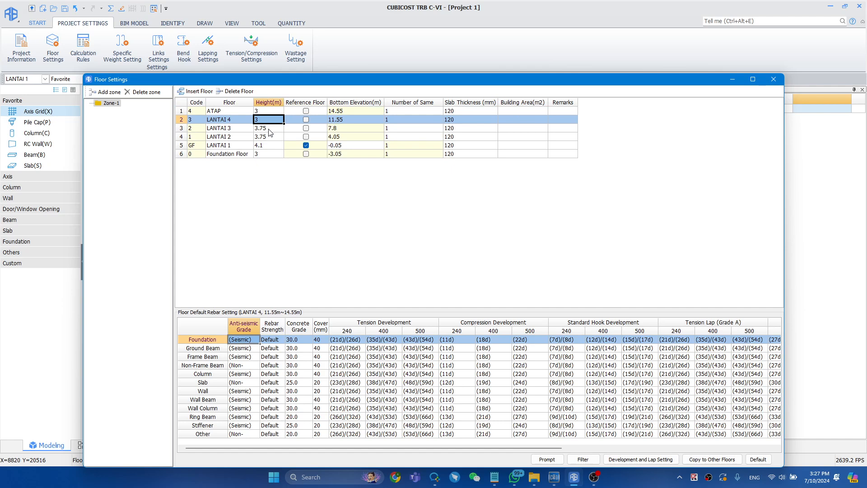
{"action": "type", "text": "0.05"}
{"action": "key", "text": "Tab"}
{"action": "key", "text": "shift+Tab"}
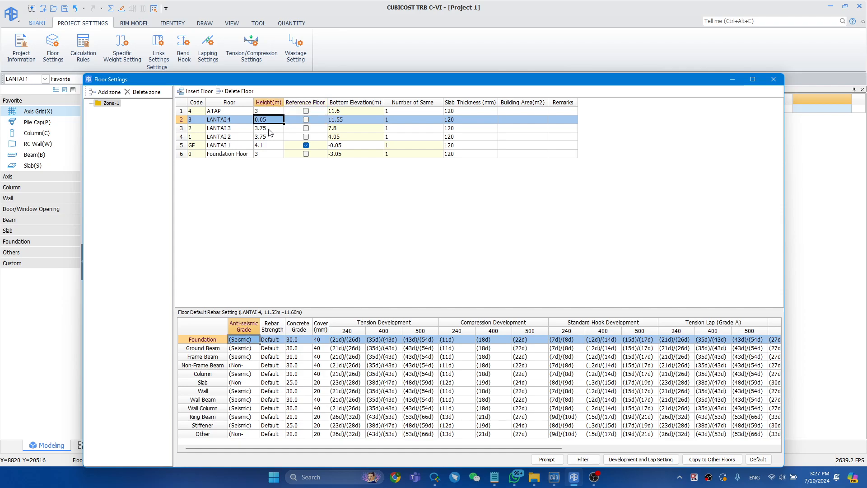
Step: Recheck the roof level on the plan in CADReader, and set the height of LANTAI 4 to 3.75 m in Cubicost TRB
{"action": "key", "text": "alt+Tab"}
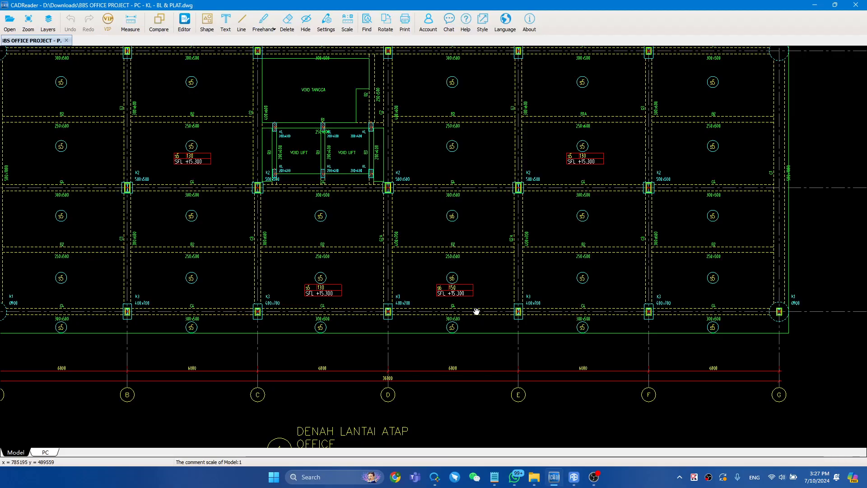
{"action": "key", "text": "alt+Tab"}
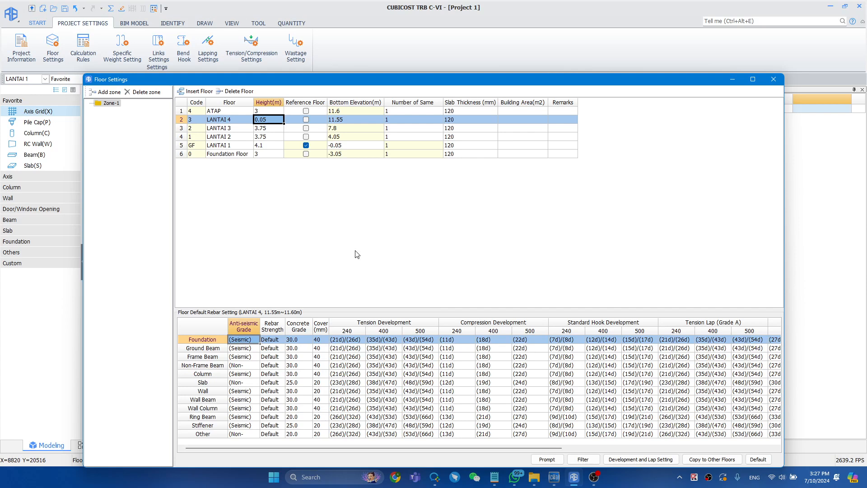
{"action": "left_click", "coordinate": [261, 120]}
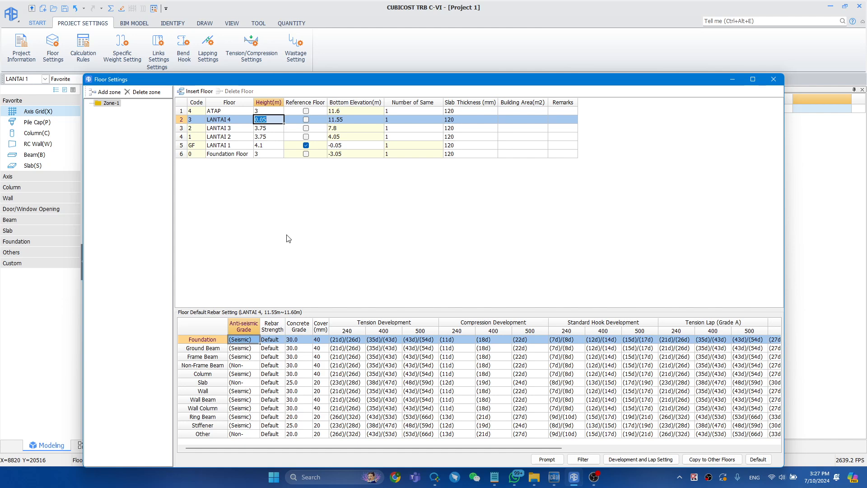
{"action": "type", "text": "3."}
{"action": "key", "text": "Tab"}
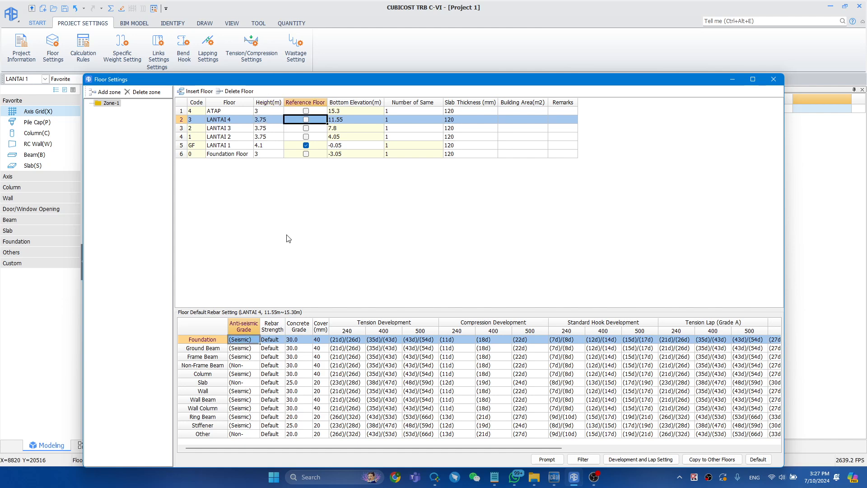
{"action": "key", "text": "Tab"}
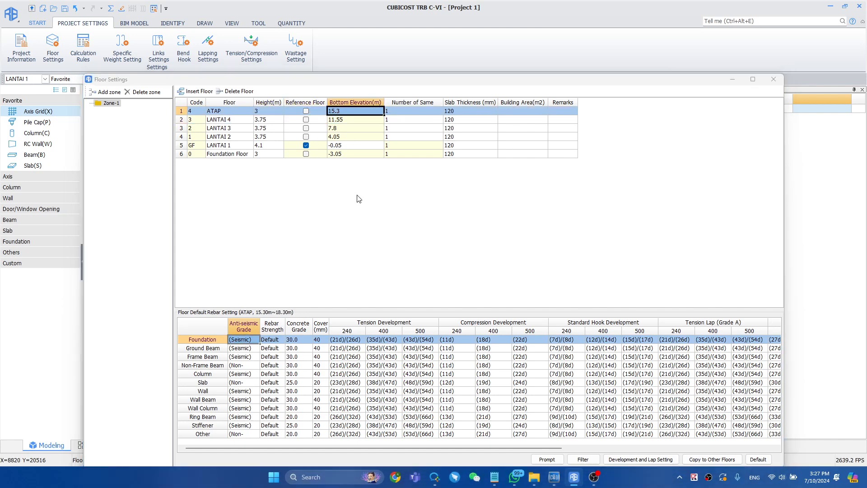
Step: Review the floor plans in CADReader, and enlarge the Floor Default Rebar Setting area in Cubicost TRB
{"action": "key", "text": "alt+Tab"}
{"action": "key", "text": "alt+Tab"}
{"action": "key", "text": "alt+Tab"}
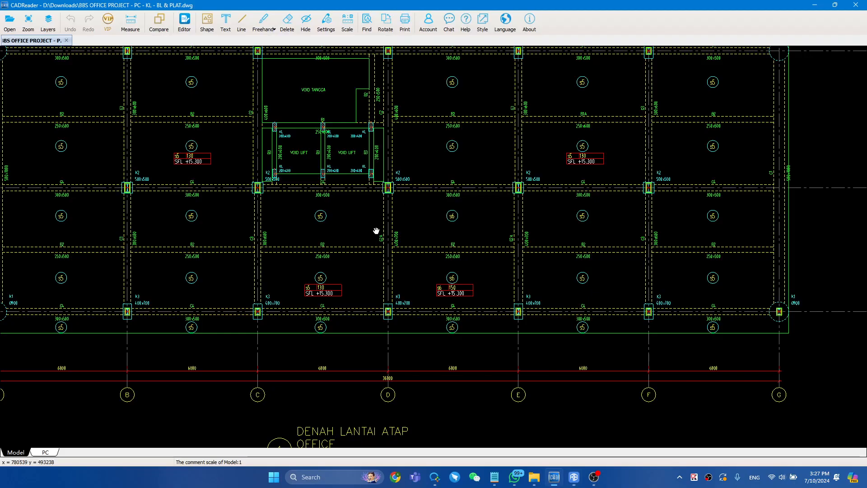
{"action": "scroll", "coordinate": [375, 231], "scroll_direction": "down", "scroll_amount": 5}
{"action": "mouse_move", "coordinate": [783, 223]}
{"action": "left_mouse_down"}
{"action": "mouse_move", "coordinate": [570, 235]}
{"action": "mouse_move", "coordinate": [863, 220]}
{"action": "left_mouse_up"}
{"action": "mouse_move", "coordinate": [206, 238]}
{"action": "left_mouse_down"}
{"action": "mouse_move", "coordinate": [642, 226]}
{"action": "mouse_move", "coordinate": [576, 228]}
{"action": "left_mouse_up"}
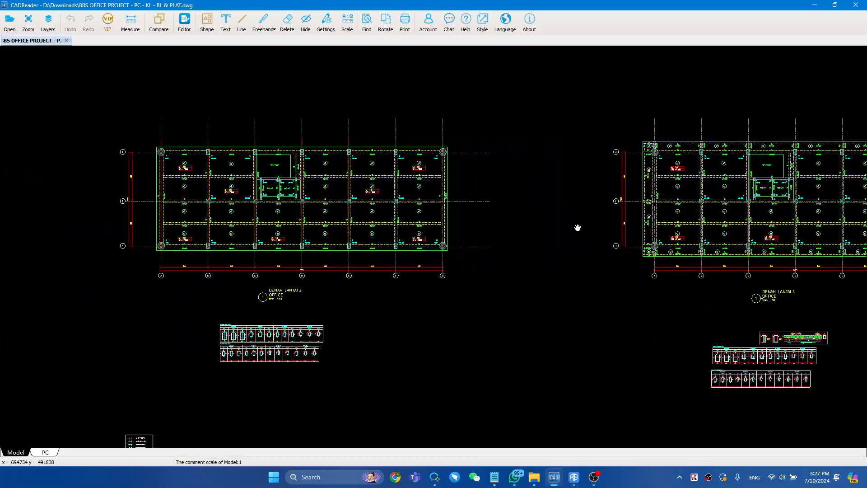
{"action": "key", "text": "alt+Tab"}
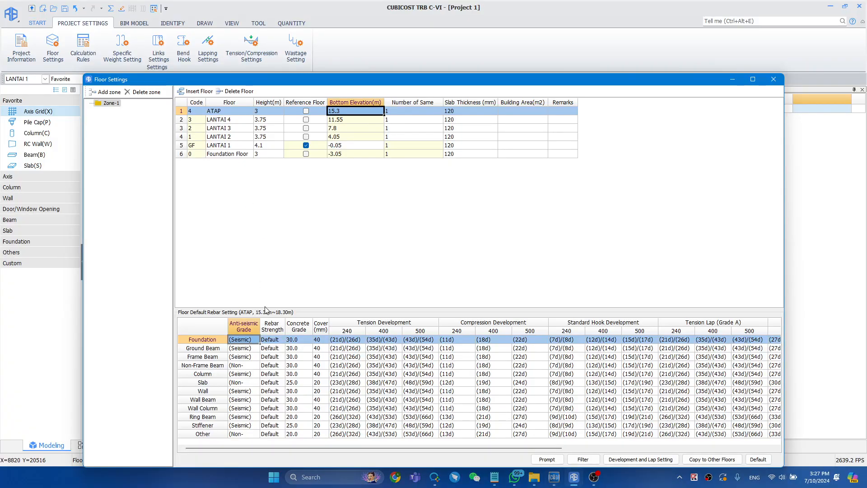
{"action": "left_click_drag", "start_coordinate": [267, 308], "coordinate": [275, 201]}
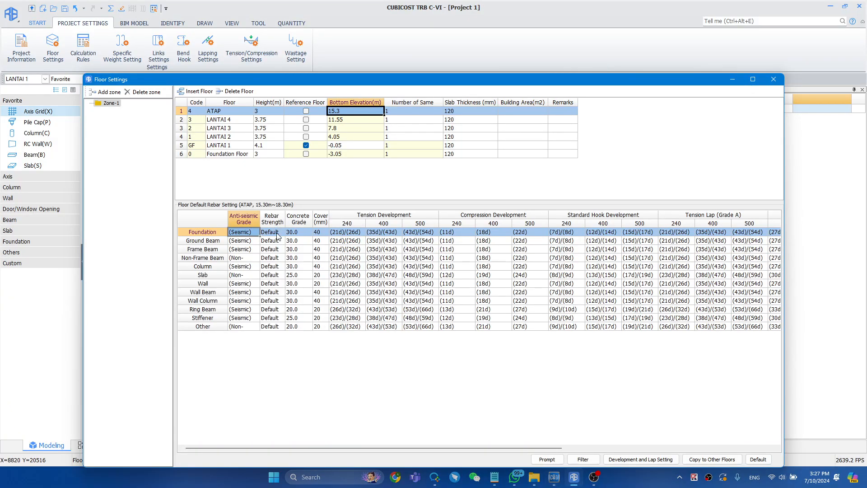
Step: Switch to CADReader and look up the concrete and rebar grades in the KETERANGAN notes below the pile cap plan
{"action": "key", "text": "alt+Tab"}
{"action": "mouse_move", "coordinate": [82, 361]}
{"action": "left_mouse_down"}
{"action": "mouse_move", "coordinate": [169, 241]}
{"action": "mouse_move", "coordinate": [603, 246]}
{"action": "left_mouse_up"}
{"action": "left_click_drag", "start_coordinate": [128, 253], "coordinate": [364, 252]}
{"action": "scroll", "coordinate": [361, 245], "scroll_direction": "down", "scroll_amount": 2}
{"action": "left_click_drag", "start_coordinate": [346, 203], "coordinate": [643, 168]}
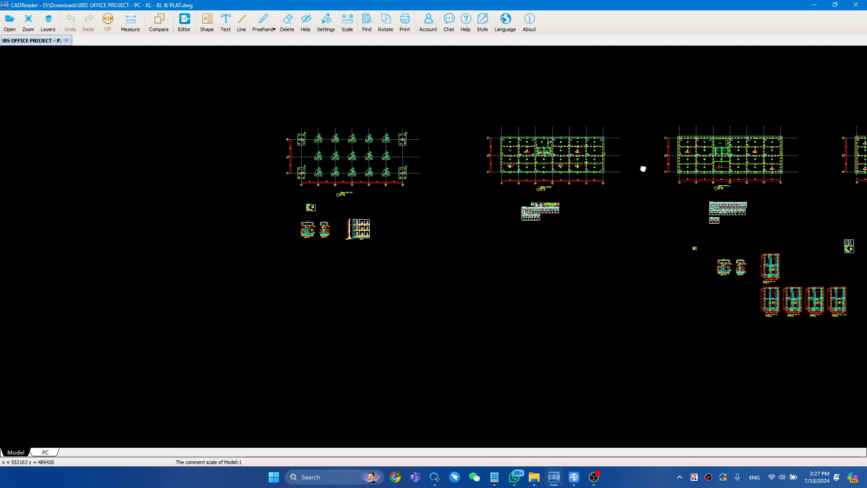
{"action": "left_click_drag", "start_coordinate": [341, 187], "coordinate": [499, 163]}
{"action": "scroll", "coordinate": [424, 232], "scroll_direction": "up", "scroll_amount": 10}
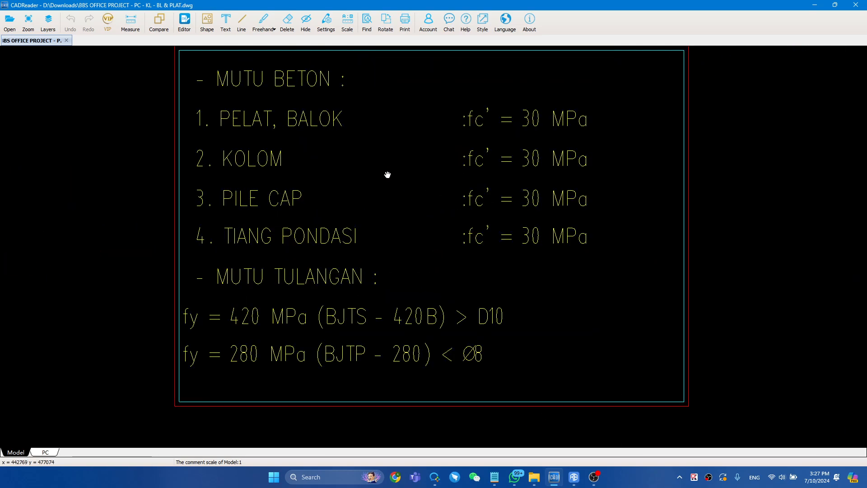
{"action": "left_click_drag", "start_coordinate": [388, 175], "coordinate": [348, 188]}
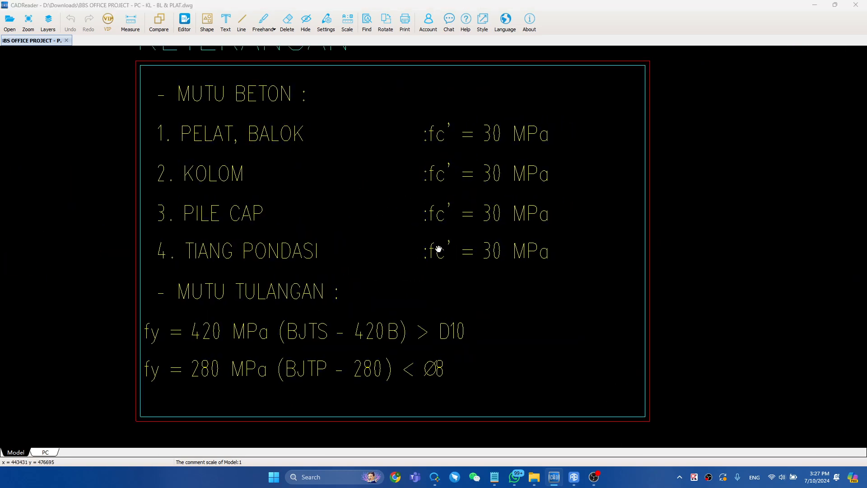
Step: Switch to Cubicost TRB and set the concrete grade of every element type on the ATAP floor to 30.0
{"action": "key", "text": "alt+Tab"}
{"action": "left_click", "coordinate": [296, 231]}
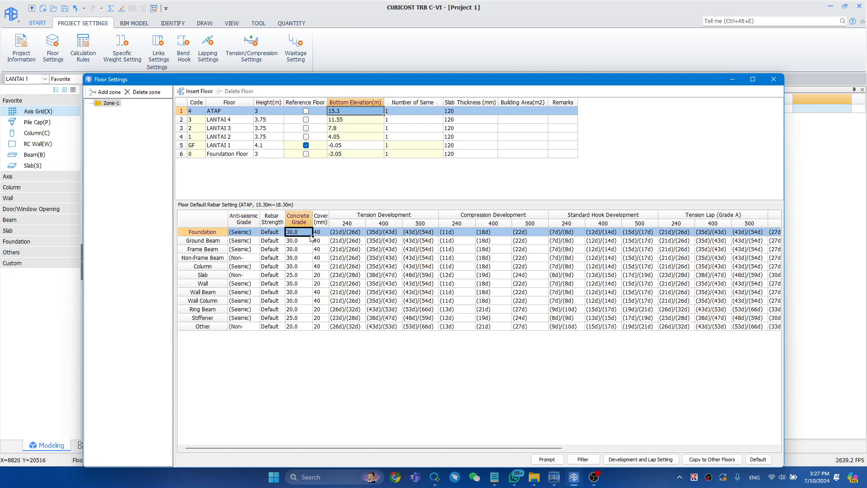
{"action": "left_click_drag", "start_coordinate": [313, 235], "coordinate": [296, 357]}
{"action": "left_click", "coordinate": [214, 112]}
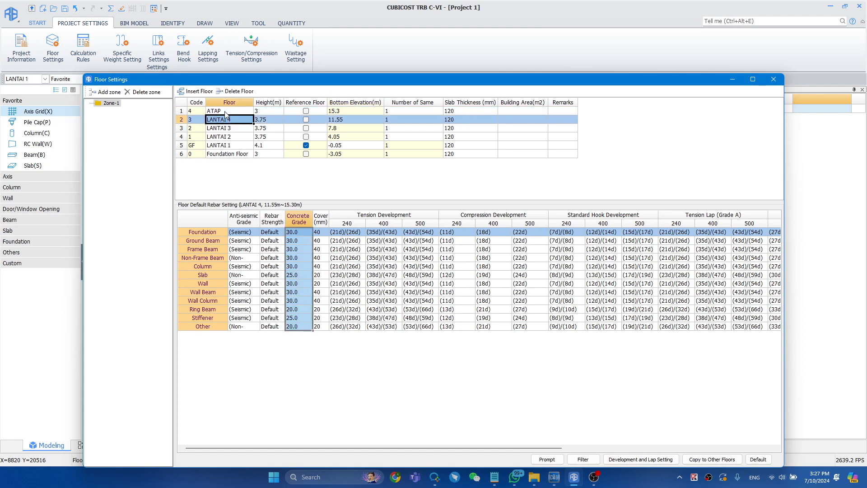
{"action": "left_click", "coordinate": [299, 250]}
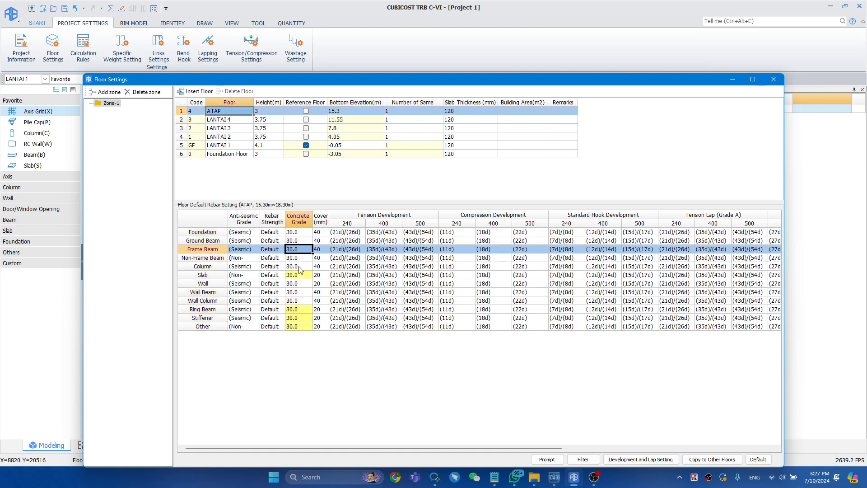
{"action": "left_click", "coordinate": [226, 121]}
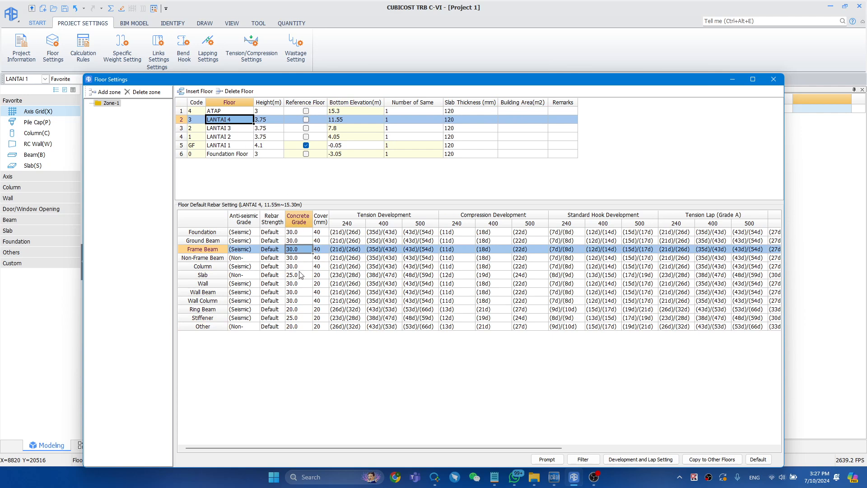
{"action": "left_click", "coordinate": [236, 112]}
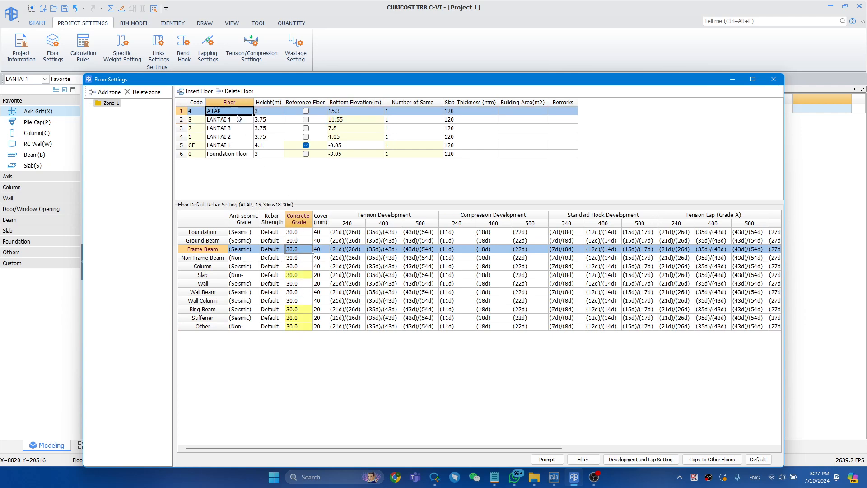
Step: Copy the ATAP floor's default rebar settings to all other floors and check the concrete grades on them
{"action": "left_click_drag", "start_coordinate": [451, 83], "coordinate": [462, 54]}
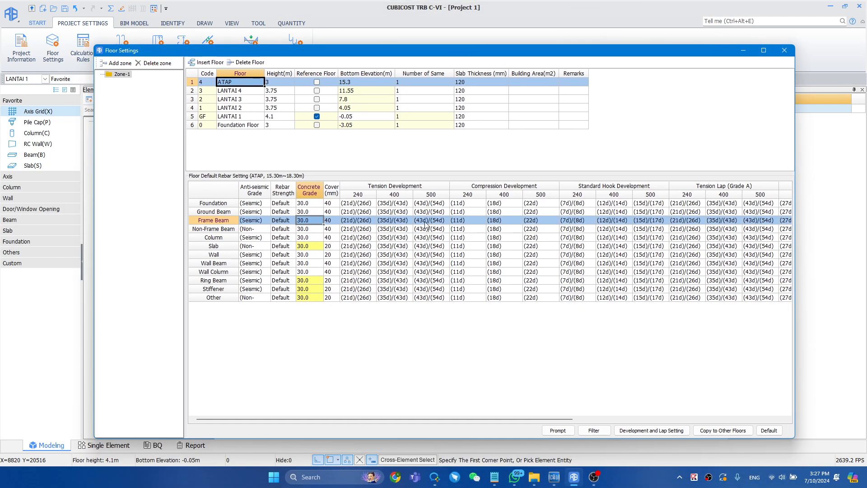
{"action": "left_click", "coordinate": [716, 430]}
{"action": "left_click", "coordinate": [386, 163]}
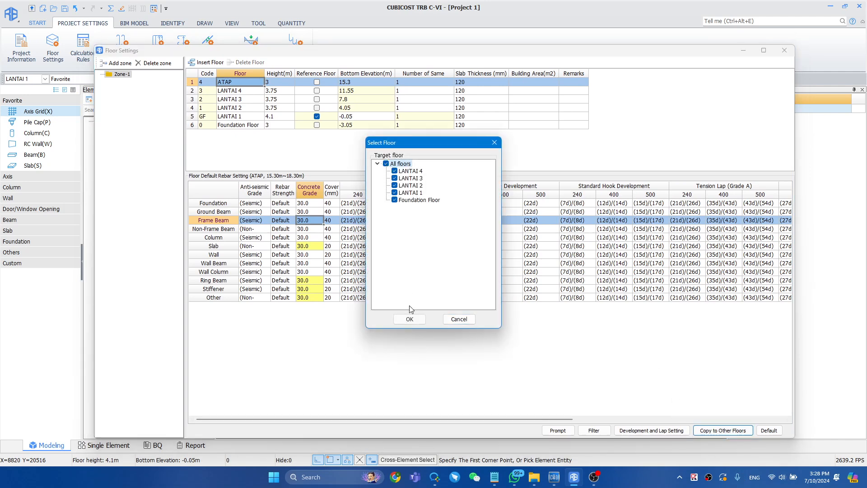
{"action": "left_click", "coordinate": [409, 318]}
{"action": "left_click", "coordinate": [485, 240]}
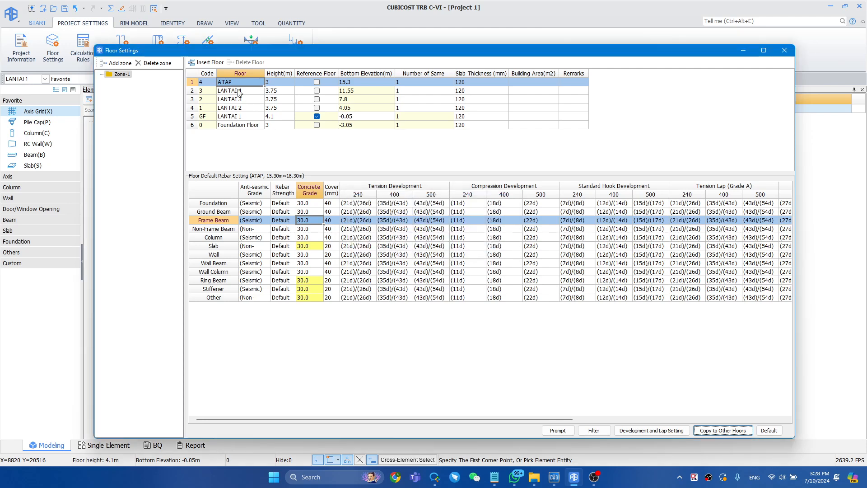
{"action": "key", "text": "Down"}
{"action": "key", "text": "Down"}
{"action": "key", "text": "Down"}
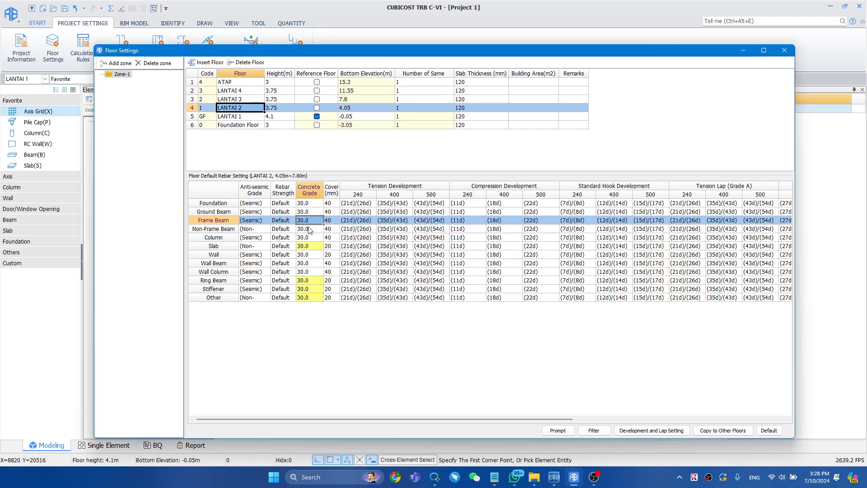
Step: Switch to CADReader and examine the PC6 pile cap section for the concrete cover
{"action": "key", "text": "alt+Tab"}
{"action": "scroll", "coordinate": [307, 252], "scroll_direction": "down", "scroll_amount": 5}
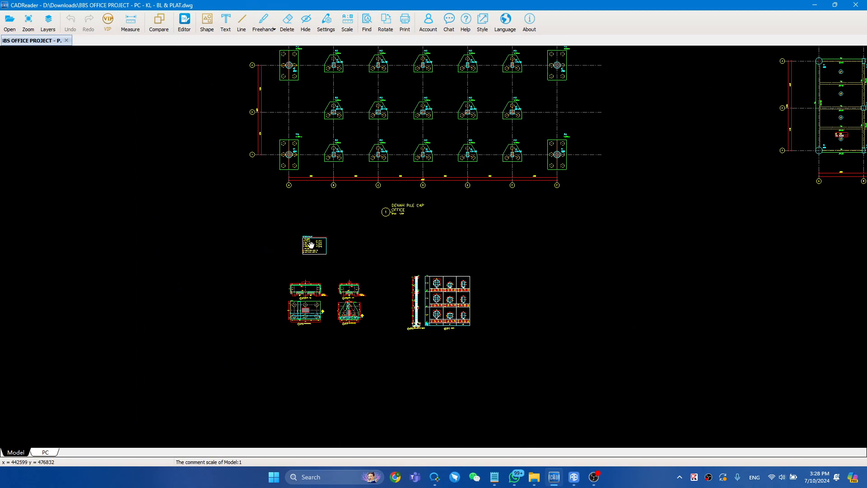
{"action": "scroll", "coordinate": [275, 304], "scroll_direction": "up", "scroll_amount": 2}
{"action": "scroll", "coordinate": [356, 225], "scroll_direction": "up", "scroll_amount": 2}
{"action": "scroll", "coordinate": [357, 225], "scroll_direction": "up", "scroll_amount": 5}
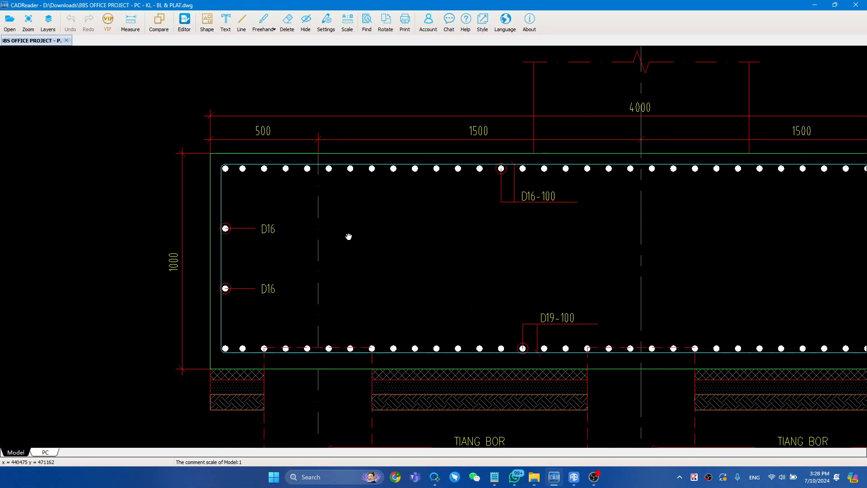
{"action": "mouse_move", "coordinate": [348, 236]}
{"action": "left_mouse_down"}
{"action": "mouse_move", "coordinate": [305, 234]}
{"action": "mouse_move", "coordinate": [219, 188]}
{"action": "left_mouse_up"}
{"action": "scroll", "coordinate": [218, 188], "scroll_direction": "down", "scroll_amount": 2}
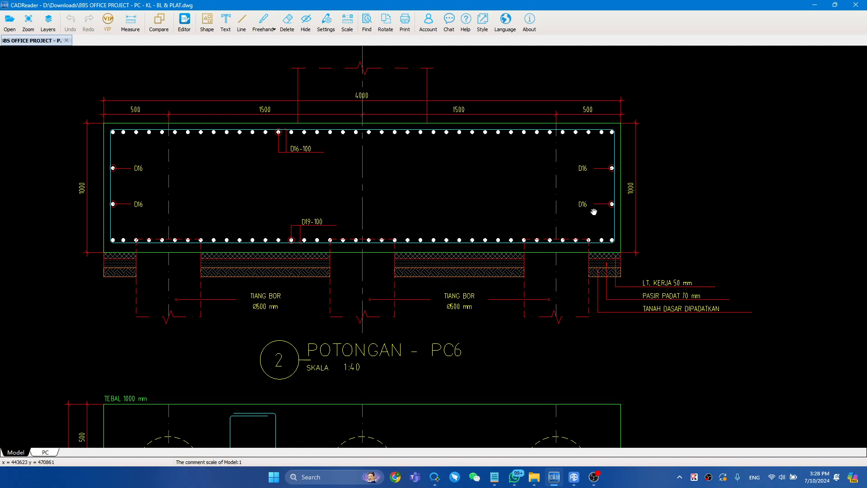
{"action": "scroll", "coordinate": [583, 207], "scroll_direction": "up", "scroll_amount": 2}
{"action": "scroll", "coordinate": [492, 189], "scroll_direction": "down", "scroll_amount": 7}
{"action": "scroll", "coordinate": [519, 221], "scroll_direction": "up", "scroll_amount": 3}
{"action": "scroll", "coordinate": [623, 159], "scroll_direction": "down", "scroll_amount": 5}
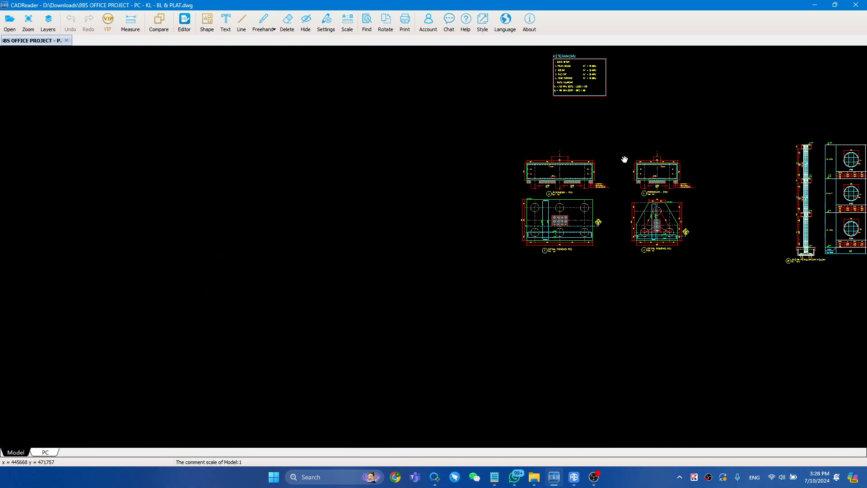
Step: Examine the column section details in the column schedule for the concrete cover
{"action": "scroll", "coordinate": [141, 273], "scroll_direction": "up", "scroll_amount": 2}
{"action": "scroll", "coordinate": [369, 298], "scroll_direction": "up", "scroll_amount": 2}
{"action": "scroll", "coordinate": [511, 194], "scroll_direction": "up", "scroll_amount": 2}
{"action": "scroll", "coordinate": [510, 194], "scroll_direction": "up", "scroll_amount": 1}
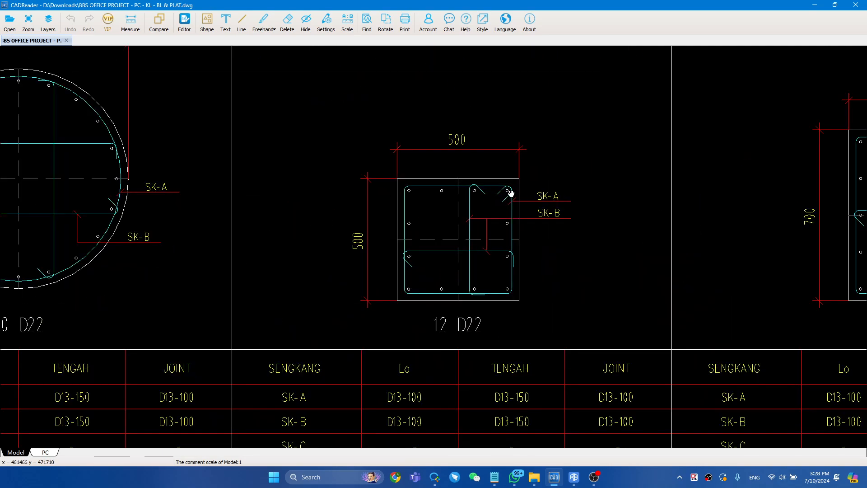
{"action": "scroll", "coordinate": [510, 194], "scroll_direction": "down", "scroll_amount": 3}
Step: Switch to Cubicost TRB and set the foundation concrete cover on the LANTAI 1 floor to 50 mm
{"action": "key", "text": "alt+Tab"}
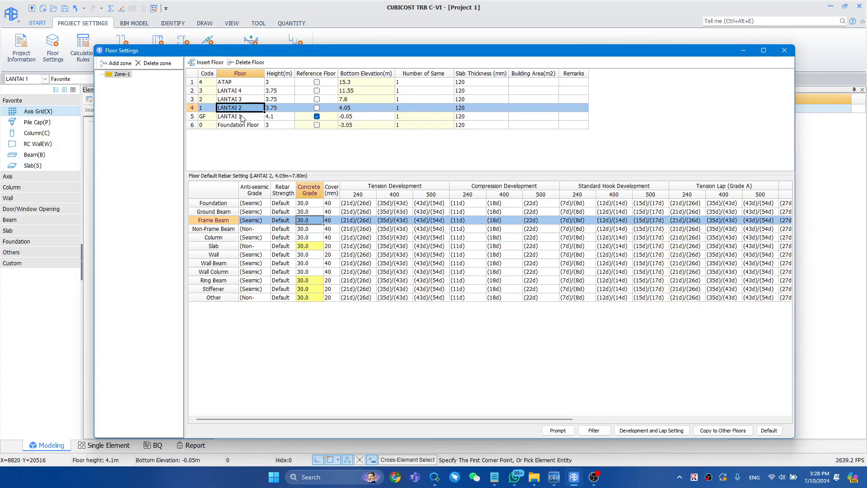
{"action": "left_click", "coordinate": [232, 123]}
{"action": "left_click", "coordinate": [243, 117]}
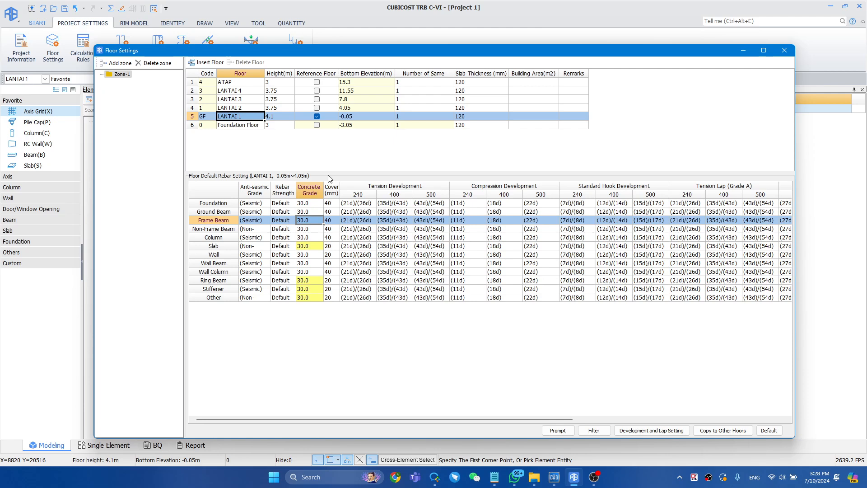
{"action": "left_click", "coordinate": [328, 204]}
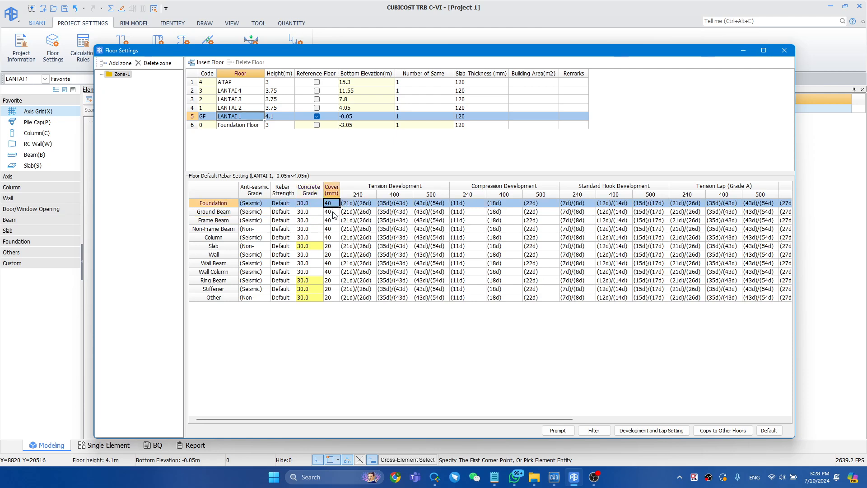
{"action": "type", "text": "50"}
{"action": "key", "text": "Return"}
Step: Check the concrete covers of the remaining element types on LANTAI 1, from ground beam to other
{"action": "left_click", "coordinate": [333, 212]}
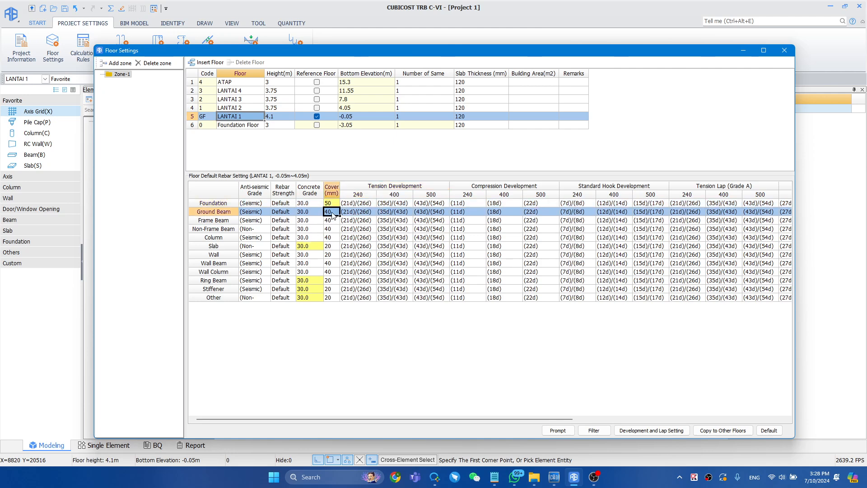
{"action": "left_click", "coordinate": [333, 221]}
{"action": "left_click", "coordinate": [333, 229]}
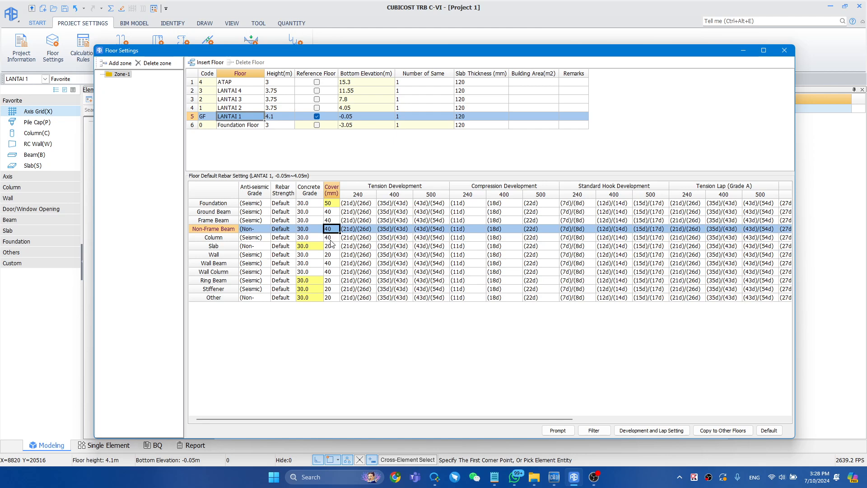
{"action": "left_click", "coordinate": [331, 237]}
{"action": "left_click", "coordinate": [330, 246]}
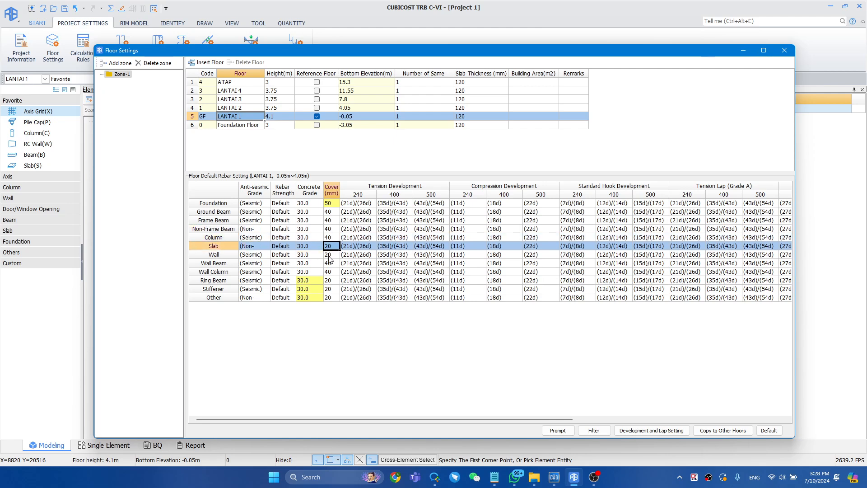
{"action": "left_click", "coordinate": [331, 255]}
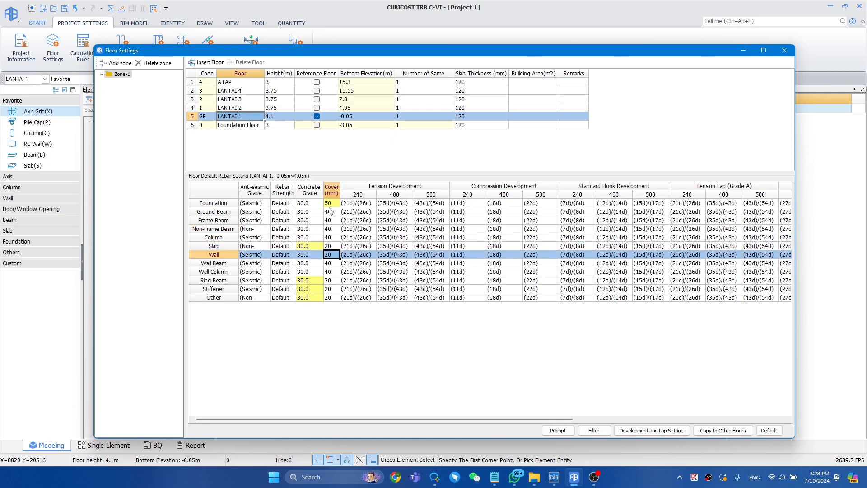
{"action": "left_click_drag", "start_coordinate": [330, 203], "coordinate": [329, 302]}
{"action": "left_click_drag", "start_coordinate": [280, 203], "coordinate": [289, 321]}
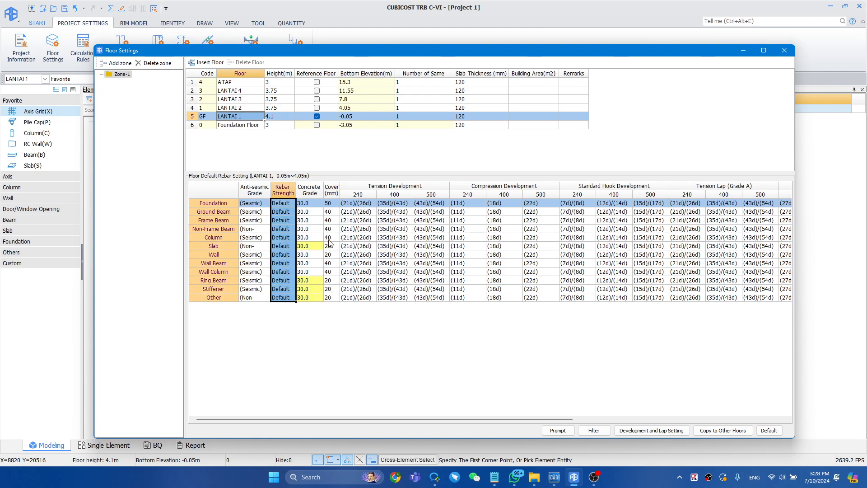
{"action": "left_click_drag", "start_coordinate": [329, 204], "coordinate": [336, 305]}
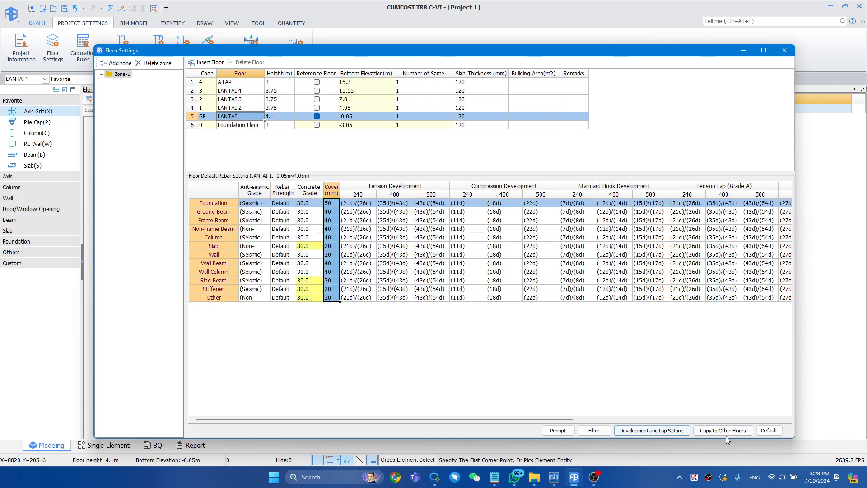
Step: Check the slab concrete grade on the LANTAI 4 floor and close the floor settings
{"action": "left_click", "coordinate": [247, 92]}
{"action": "left_click", "coordinate": [311, 247]}
{"action": "left_click", "coordinate": [319, 247]}
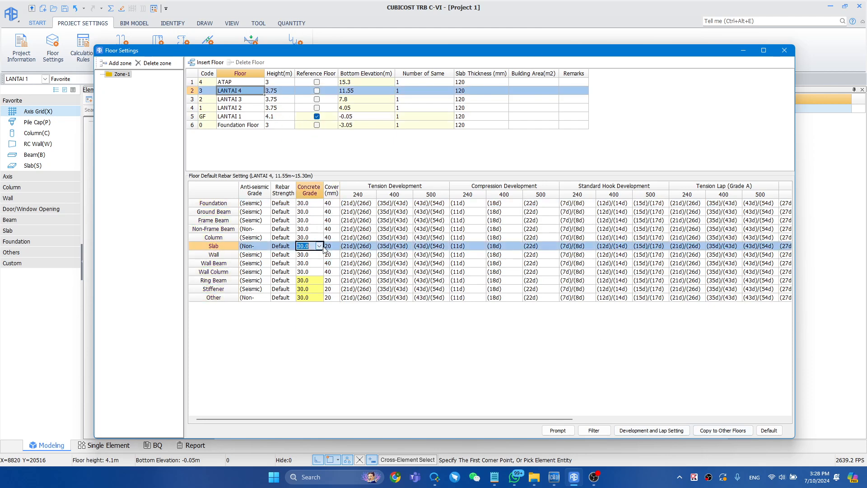
{"action": "left_click", "coordinate": [322, 246]}
{"action": "left_click", "coordinate": [322, 245]}
{"action": "left_click", "coordinate": [356, 255]}
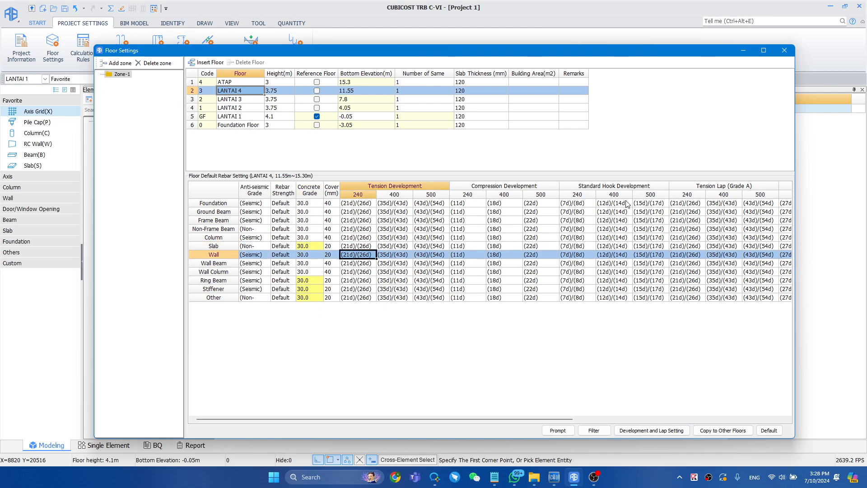
{"action": "left_click", "coordinate": [784, 50]}
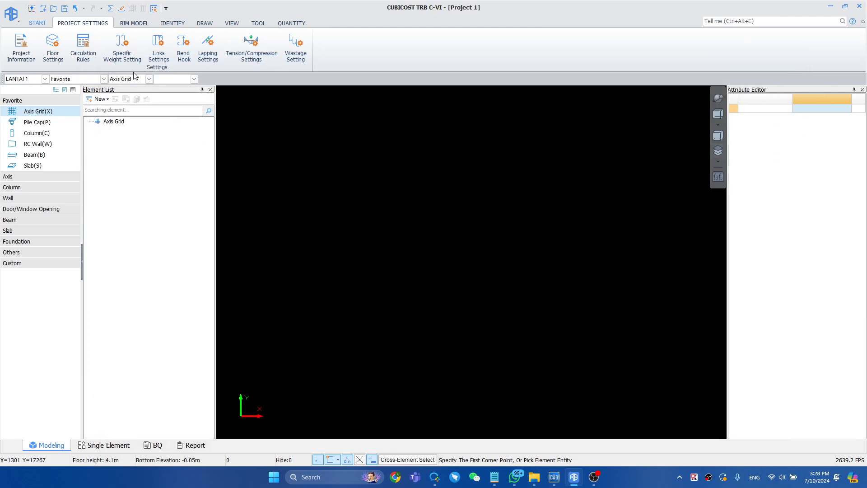
Step: Start adding drawing files with LANTAI 1 as the current floor and browse to the Downloads folder on drive D
{"action": "left_click", "coordinate": [21, 79]}
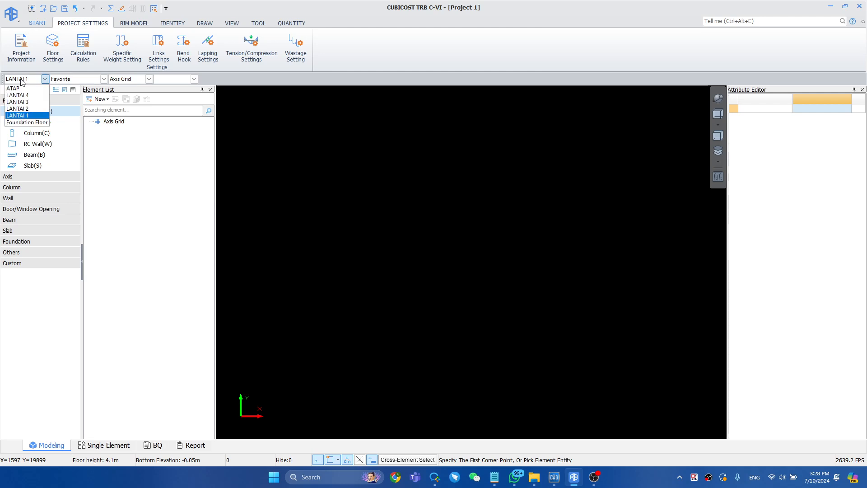
{"action": "left_click", "coordinate": [21, 80]}
{"action": "left_click", "coordinate": [173, 23]}
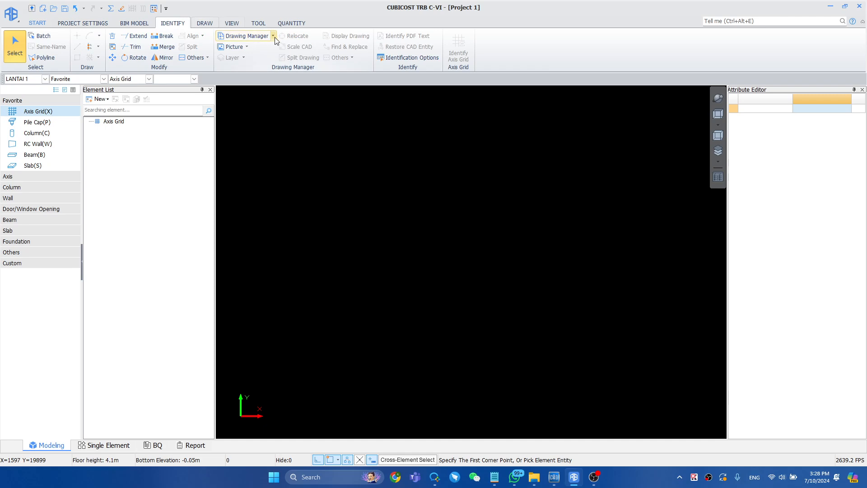
{"action": "left_click", "coordinate": [254, 38]}
{"action": "left_click", "coordinate": [253, 53]}
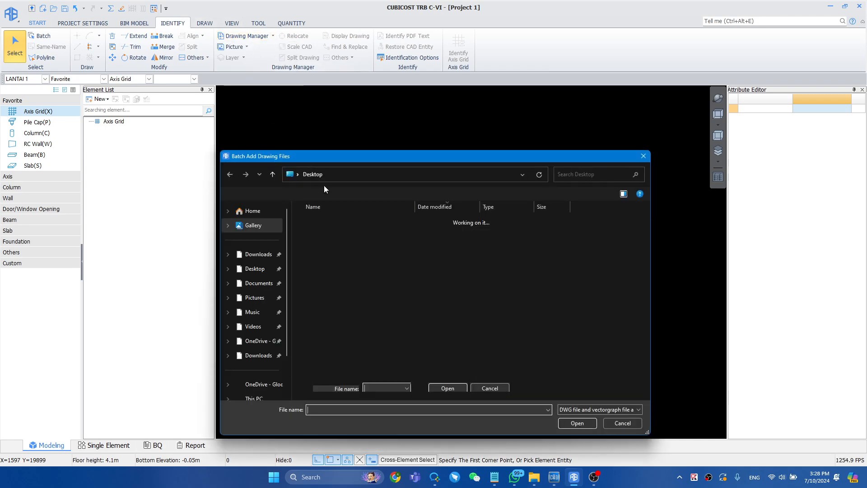
{"action": "left_click", "coordinate": [256, 254]}
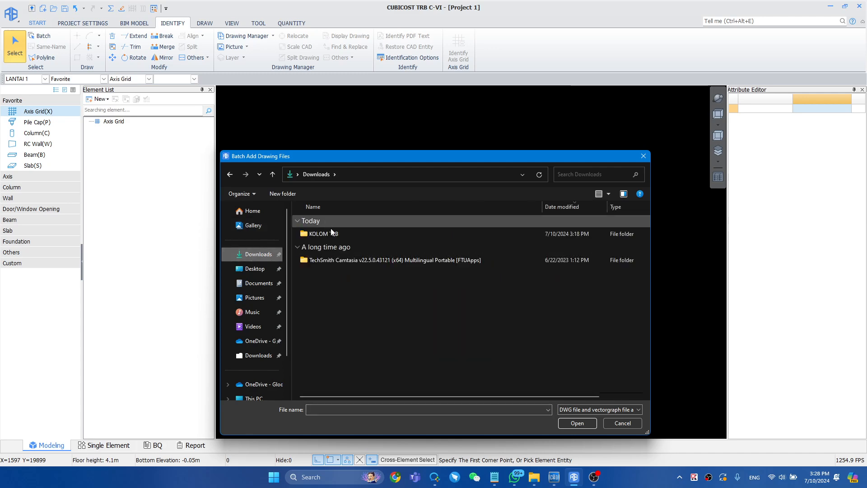
{"action": "left_click", "coordinate": [277, 337]}
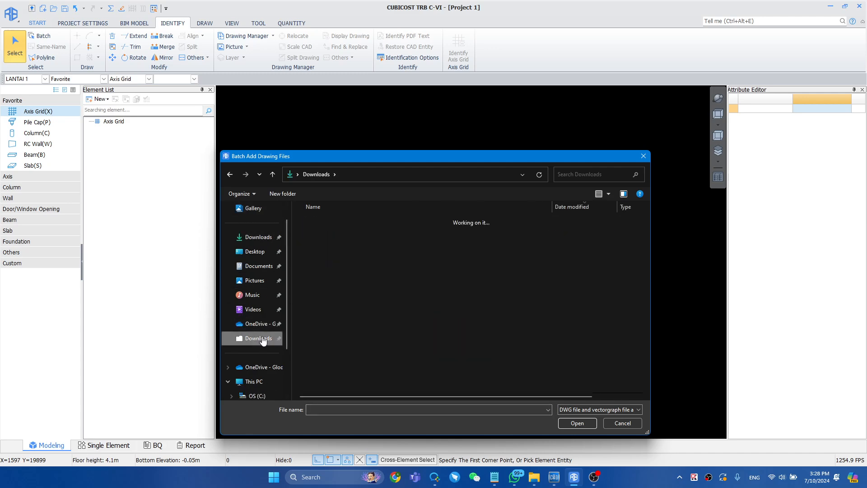
{"action": "scroll", "coordinate": [356, 264], "scroll_direction": "down", "scroll_amount": 1}
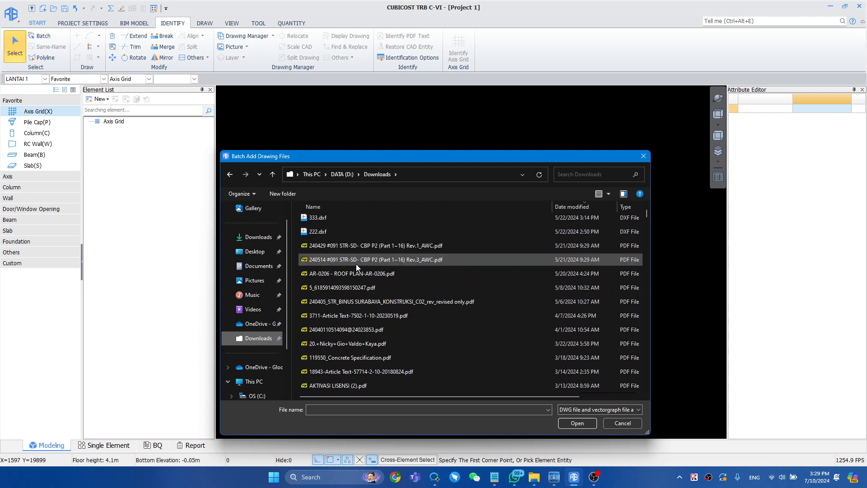
{"action": "scroll", "coordinate": [356, 263], "scroll_direction": "up", "scroll_amount": 1}
Step: Check the project drawing's folder path in File Explorer and return to the drawing file selection in Cubicost TRB
{"action": "key", "text": "alt+Tab"}
{"action": "key", "text": "alt+Tab"}
{"action": "key", "text": "alt+Tab"}
{"action": "key", "text": "alt+Tab"}
{"action": "key", "text": "alt+Tab"}
{"action": "key", "text": "alt+Tab"}
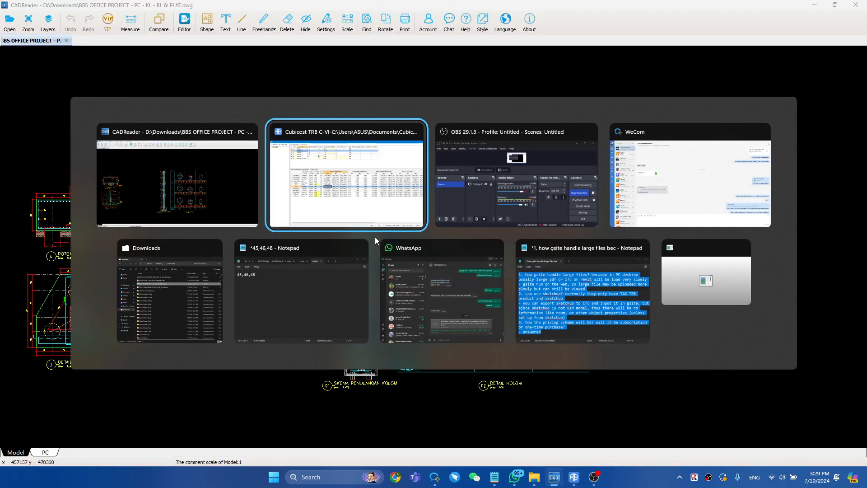
{"action": "left_click", "coordinate": [175, 296]}
{"action": "left_click", "coordinate": [594, 72]}
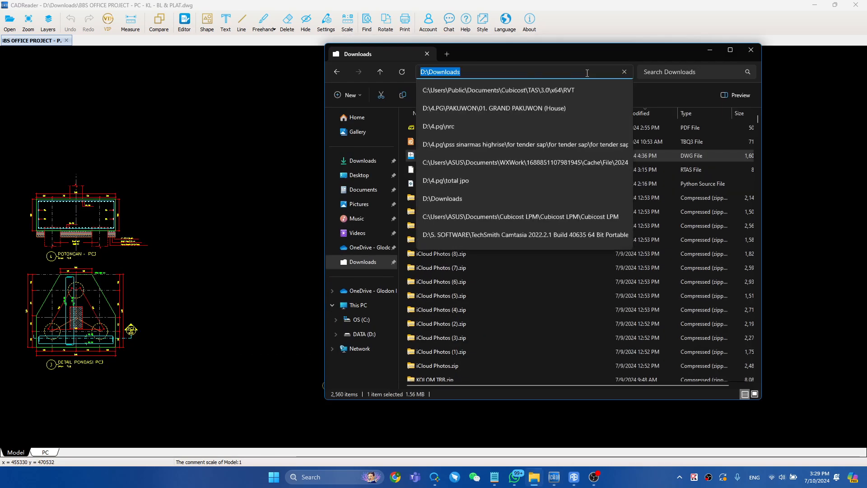
{"action": "key", "text": "alt+Tab"}
{"action": "key", "text": "alt+Tab"}
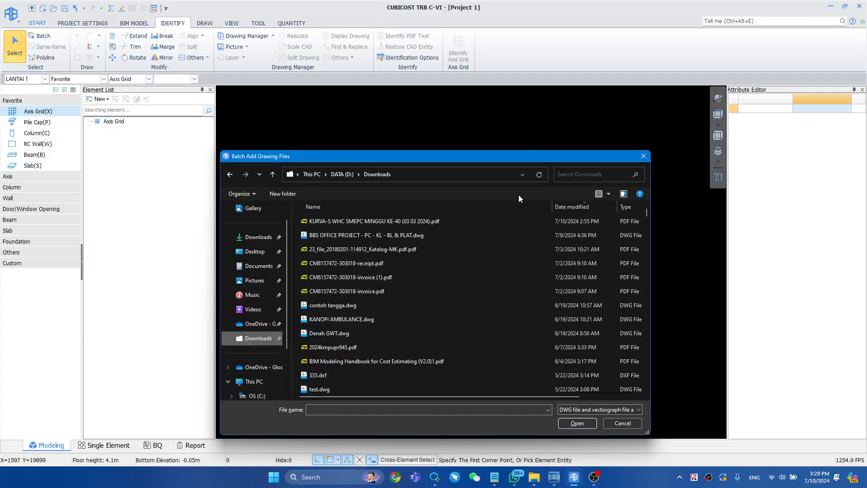
Step: Add the drawing BBS OFFICE PROJECT - PC - KL - BL & PLAT.dwg to the project and look over its plans
{"action": "left_click", "coordinate": [362, 235]}
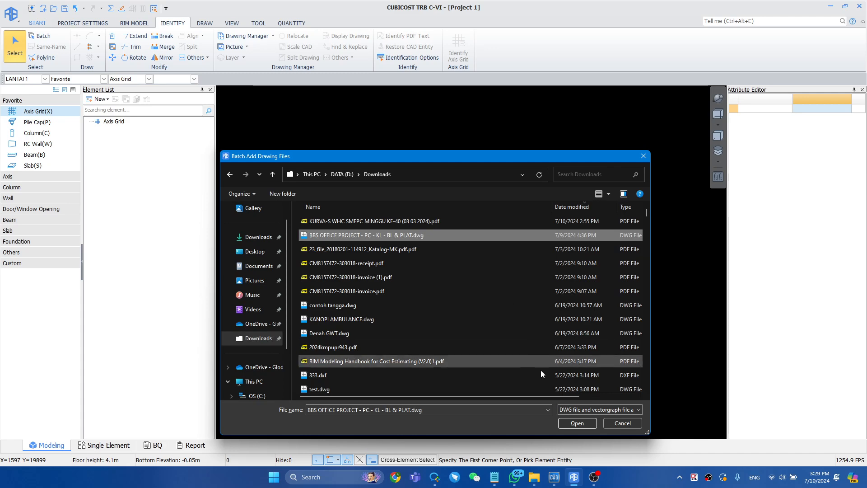
{"action": "left_click", "coordinate": [577, 423]}
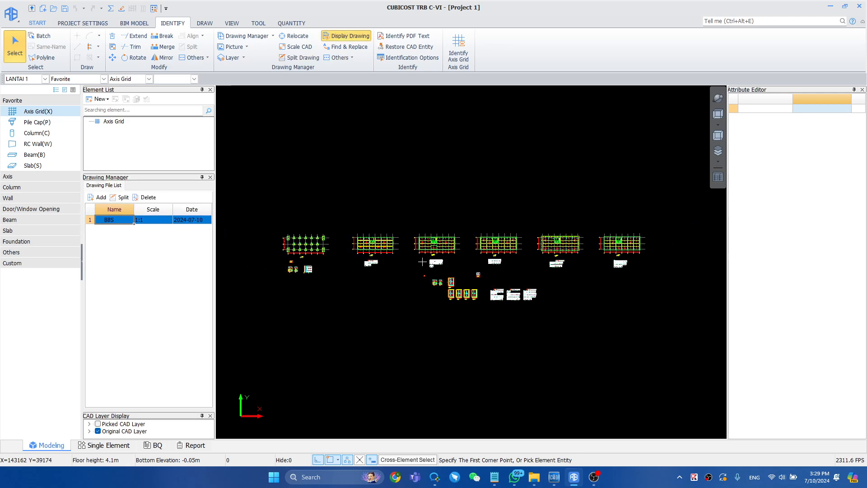
{"action": "scroll", "coordinate": [420, 260], "scroll_direction": "up", "scroll_amount": 1}
{"action": "middle_click_drag", "start_coordinate": [382, 265], "coordinate": [477, 269]}
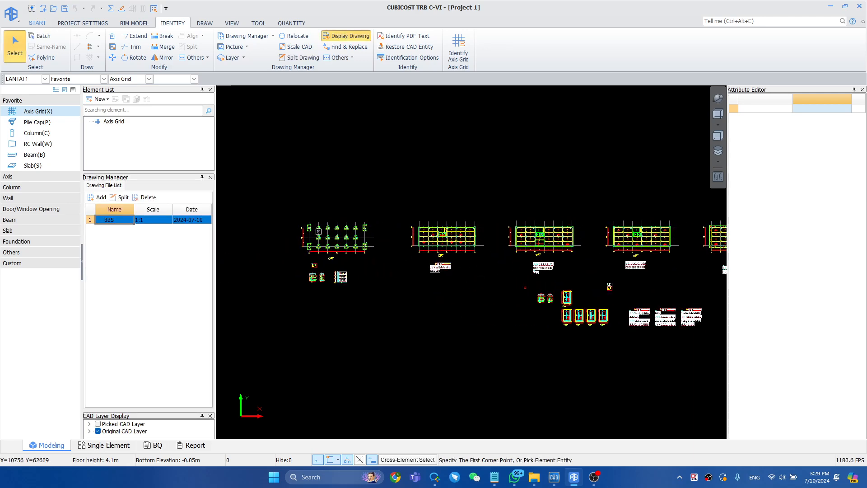
{"action": "scroll", "coordinate": [338, 237], "scroll_direction": "down", "scroll_amount": 2}
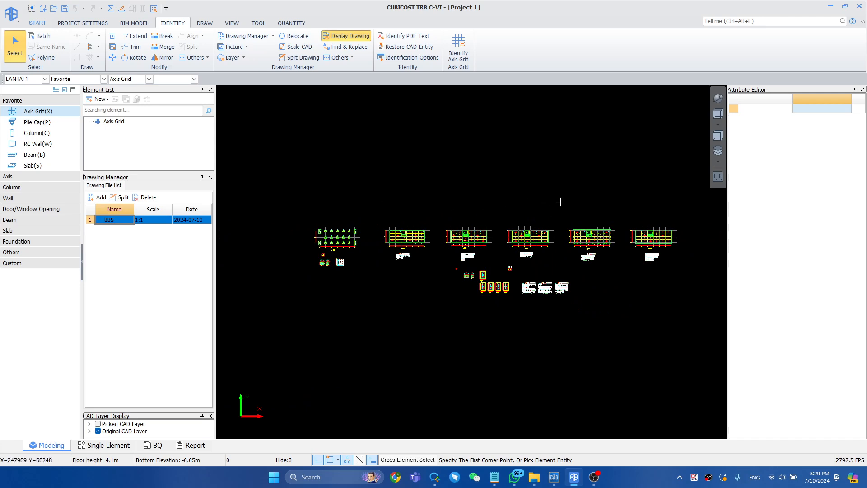
{"action": "middle_click_drag", "start_coordinate": [321, 219], "coordinate": [296, 220]}
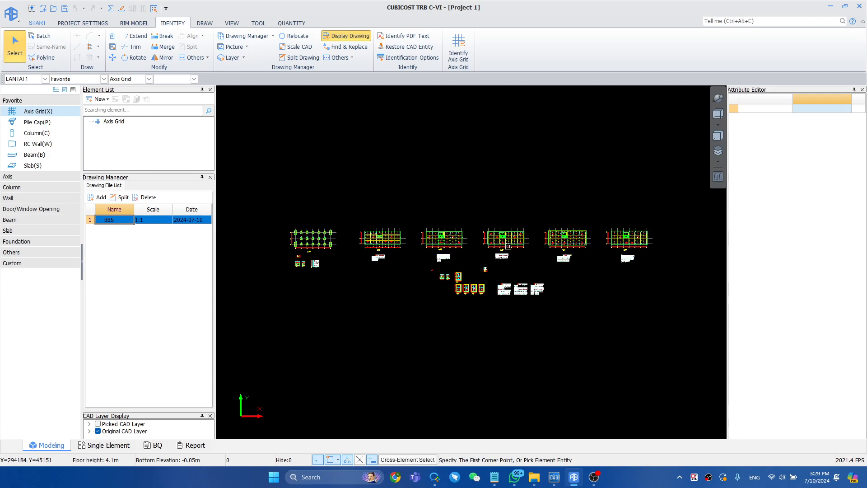
Step: Split the pile cap plan off the imported drawing, naming it DENAH PILE CAP from its title text
{"action": "scroll", "coordinate": [293, 230], "scroll_direction": "up", "scroll_amount": 8}
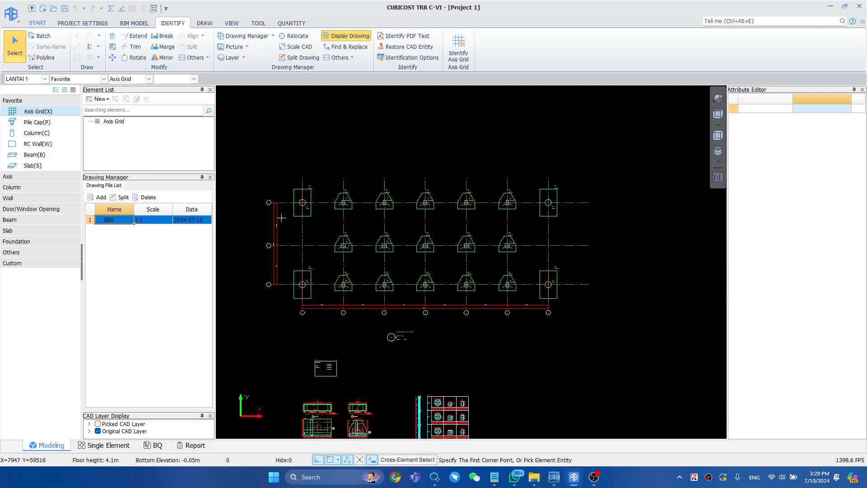
{"action": "left_click", "coordinate": [290, 59]}
{"action": "left_click", "coordinate": [245, 157]}
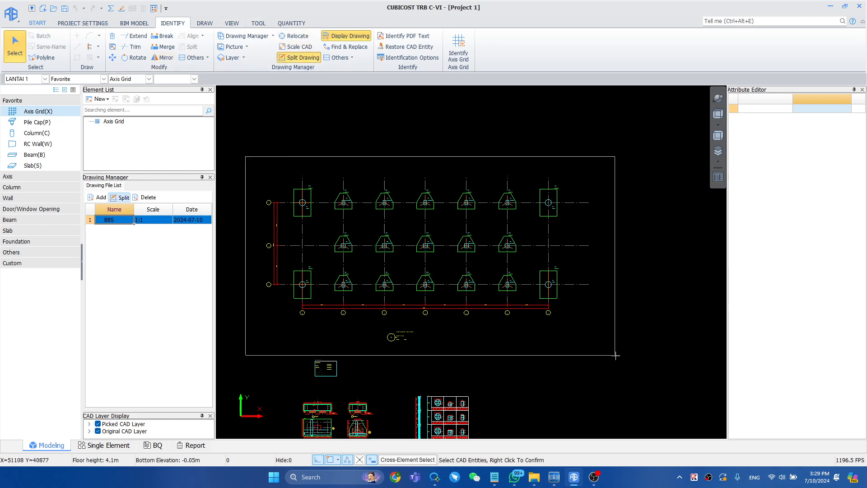
{"action": "left_click", "coordinate": [620, 352]}
{"action": "scroll", "coordinate": [409, 345], "scroll_direction": "up", "scroll_amount": 6}
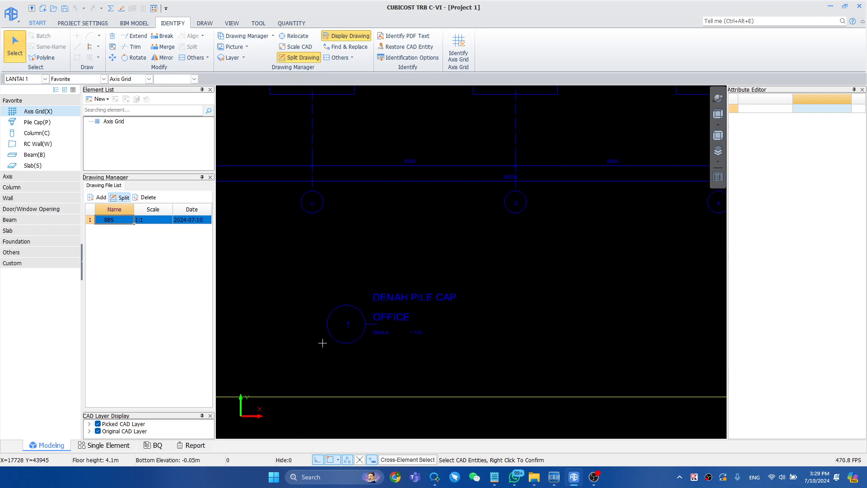
{"action": "right_click", "coordinate": [424, 249]}
{"action": "left_click", "coordinate": [415, 298]}
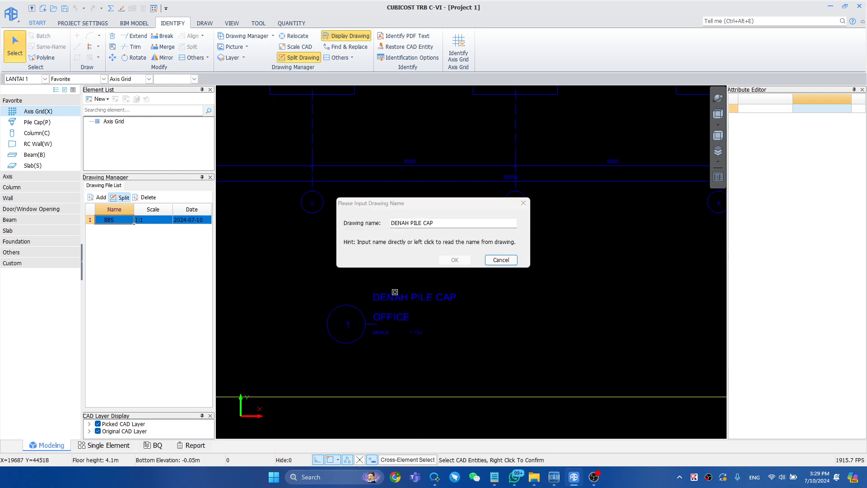
{"action": "left_click", "coordinate": [456, 266]}
Step: Split the plan beside the pile cap plan into its own drawing, naming it DENAH LANTAI 1 from its title text
{"action": "scroll", "coordinate": [456, 258], "scroll_direction": "down", "scroll_amount": 8}
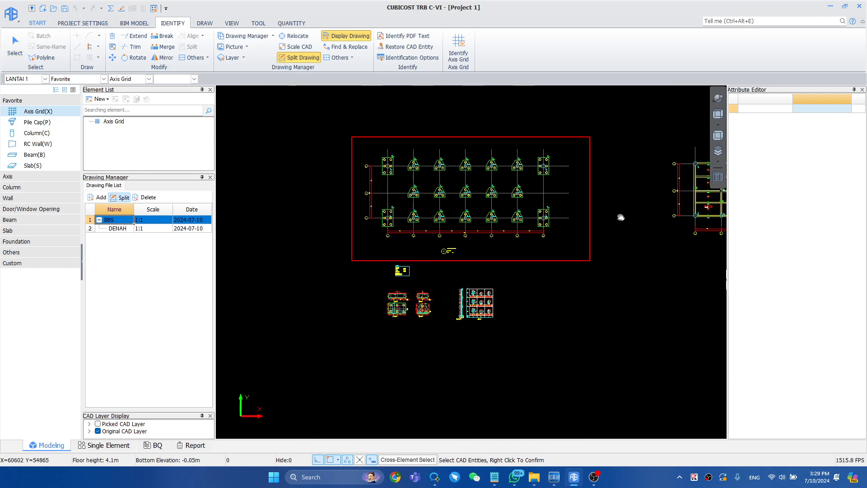
{"action": "middle_click_drag", "start_coordinate": [620, 218], "coordinate": [325, 247]}
{"action": "left_click", "coordinate": [352, 154]}
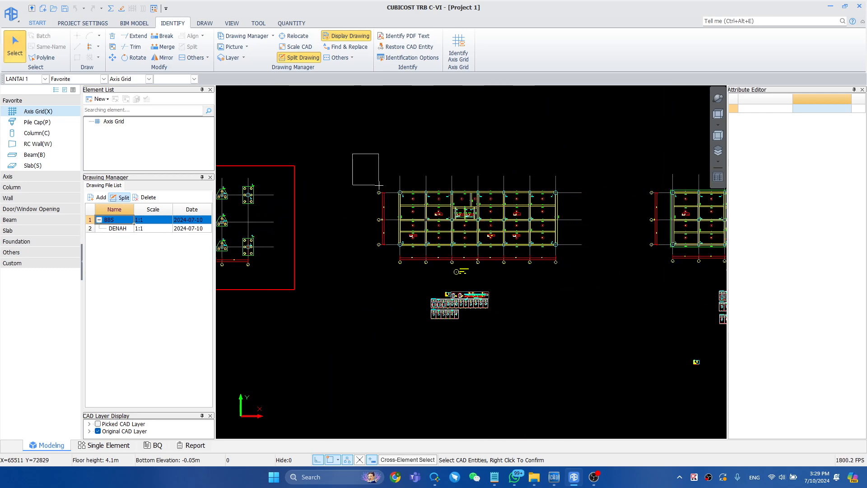
{"action": "left_click", "coordinate": [600, 280]}
{"action": "right_click", "coordinate": [460, 273]}
{"action": "scroll", "coordinate": [461, 274], "scroll_direction": "up", "scroll_amount": 2}
{"action": "scroll", "coordinate": [463, 281], "scroll_direction": "up", "scroll_amount": 2}
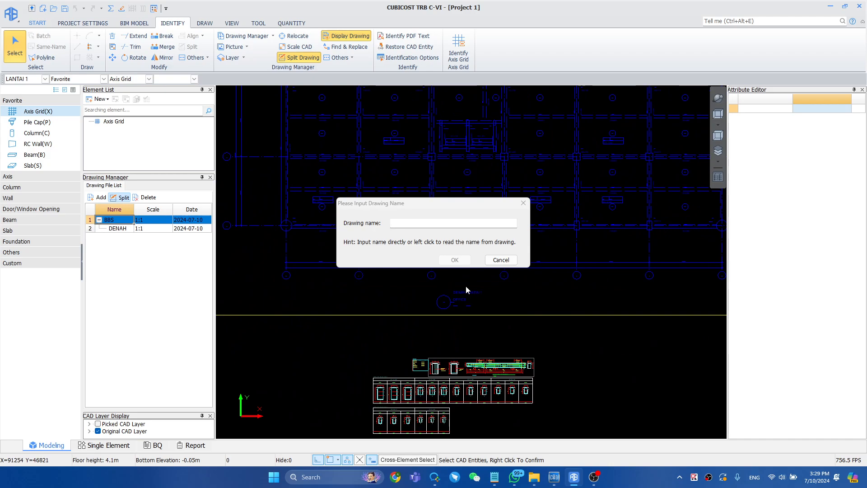
{"action": "left_click", "coordinate": [467, 292]}
{"action": "left_click", "coordinate": [455, 260]}
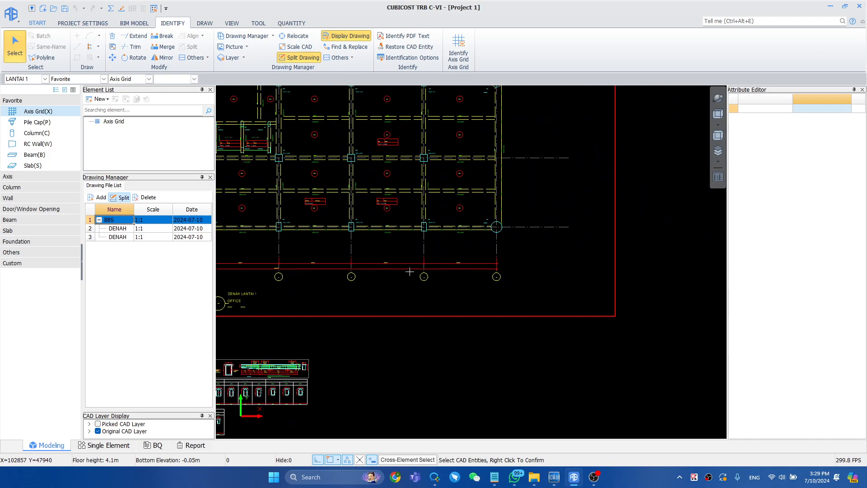
Step: Split the plan beside the DENAH LANTAI 1 plan into its own drawing, naming it DENAH LANTAI 2 from its title text
{"action": "scroll", "coordinate": [472, 263], "scroll_direction": "down", "scroll_amount": 5}
{"action": "middle_click_drag", "start_coordinate": [472, 262], "coordinate": [341, 263]}
{"action": "left_click", "coordinate": [365, 185]}
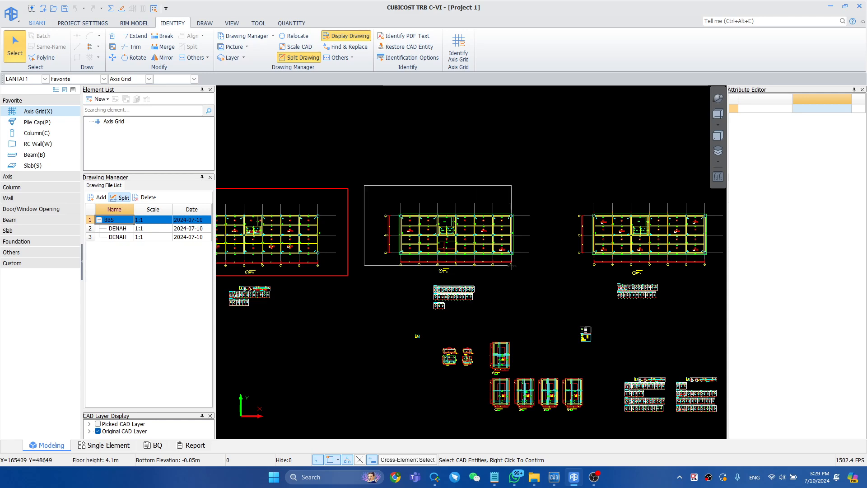
{"action": "left_click", "coordinate": [545, 276]}
{"action": "right_click", "coordinate": [477, 278]}
{"action": "scroll", "coordinate": [447, 278], "scroll_direction": "up", "scroll_amount": 4}
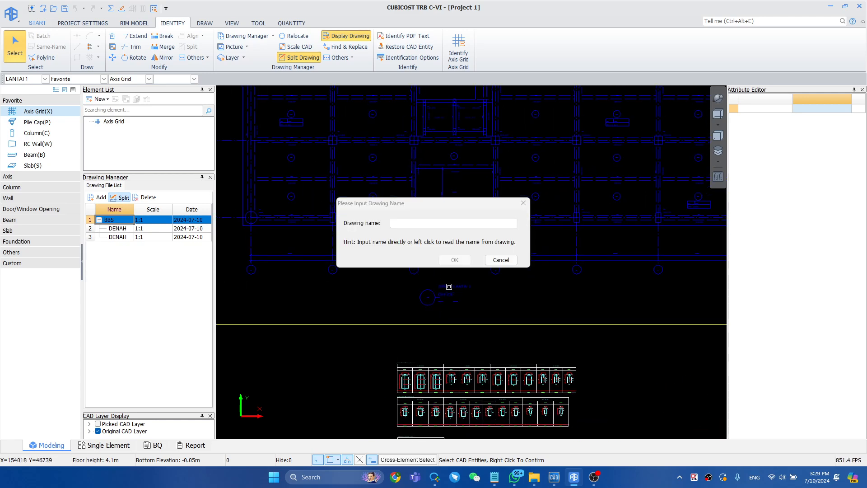
{"action": "left_click", "coordinate": [448, 287]}
{"action": "left_click", "coordinate": [454, 263]}
Step: Split the plan beside the DENAH LANTAI 2 plan into its own drawing, naming it DENAH LANTAI 3 from its title text
{"action": "scroll", "coordinate": [534, 262], "scroll_direction": "down", "scroll_amount": 5}
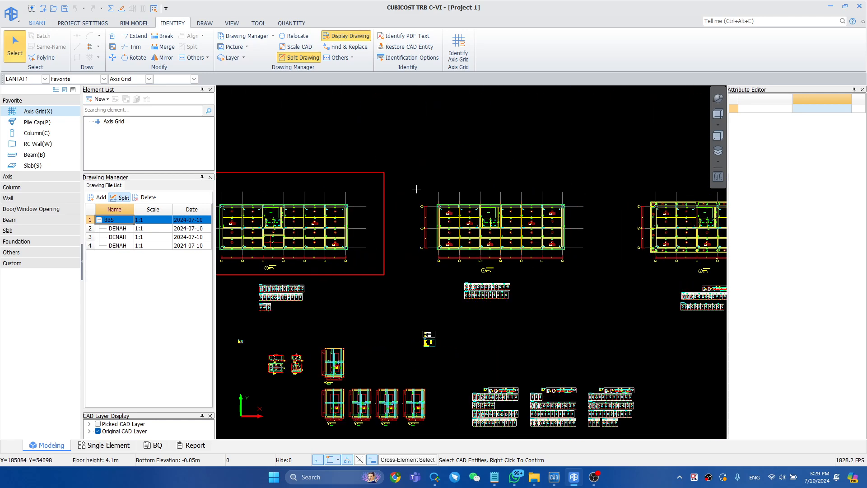
{"action": "left_click", "coordinate": [599, 278]}
{"action": "right_click", "coordinate": [538, 269]}
{"action": "scroll", "coordinate": [479, 291], "scroll_direction": "up", "scroll_amount": 5}
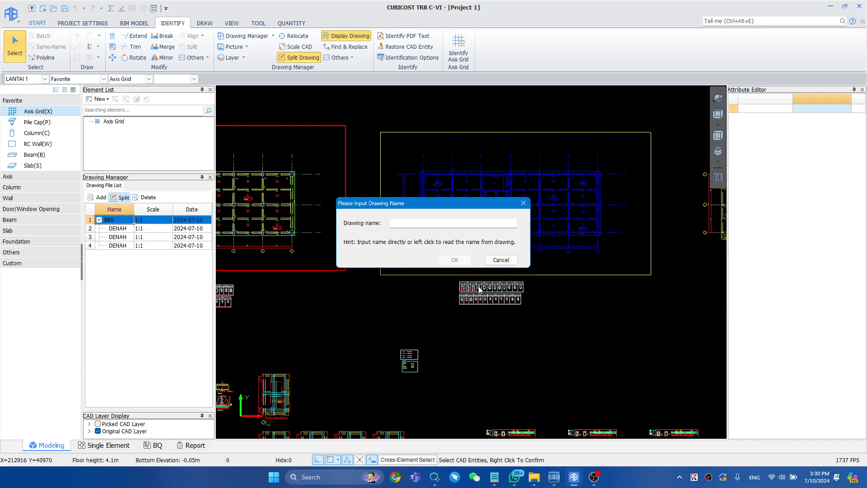
{"action": "middle_click_drag", "start_coordinate": [479, 295], "coordinate": [472, 342]}
{"action": "left_click", "coordinate": [473, 302]}
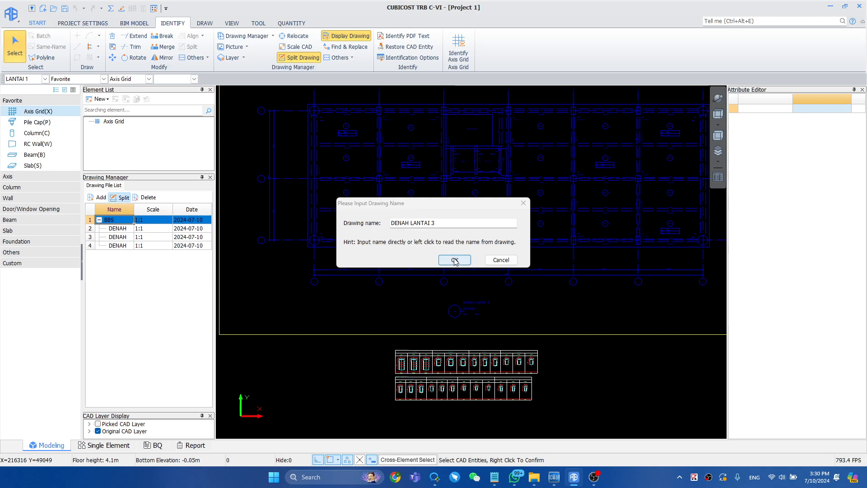
{"action": "left_click", "coordinate": [455, 259]}
Step: Split the plan beside the DENAH LANTAI 3 plan into its own drawing, naming it DENAH LANTAI 4 from its title text
{"action": "scroll", "coordinate": [638, 291], "scroll_direction": "down", "scroll_amount": 6}
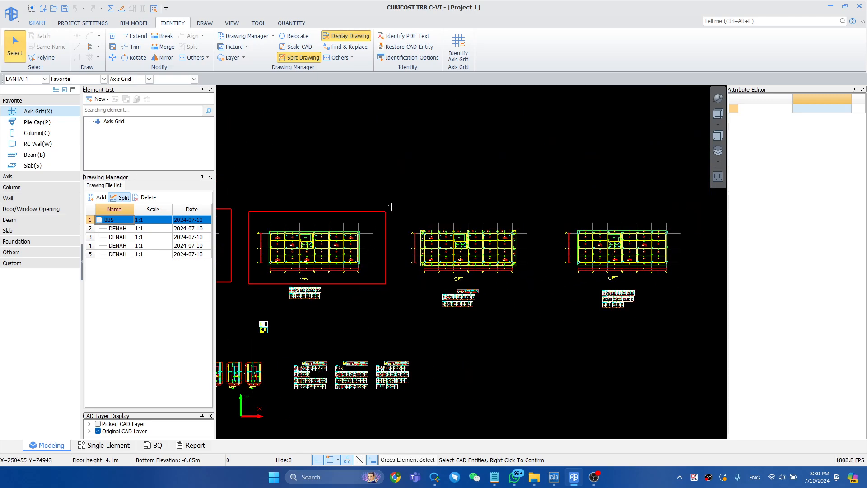
{"action": "left_click", "coordinate": [388, 206]}
{"action": "left_click", "coordinate": [543, 292]}
{"action": "right_click", "coordinate": [496, 295]}
{"action": "scroll", "coordinate": [440, 302], "scroll_direction": "up", "scroll_amount": 5}
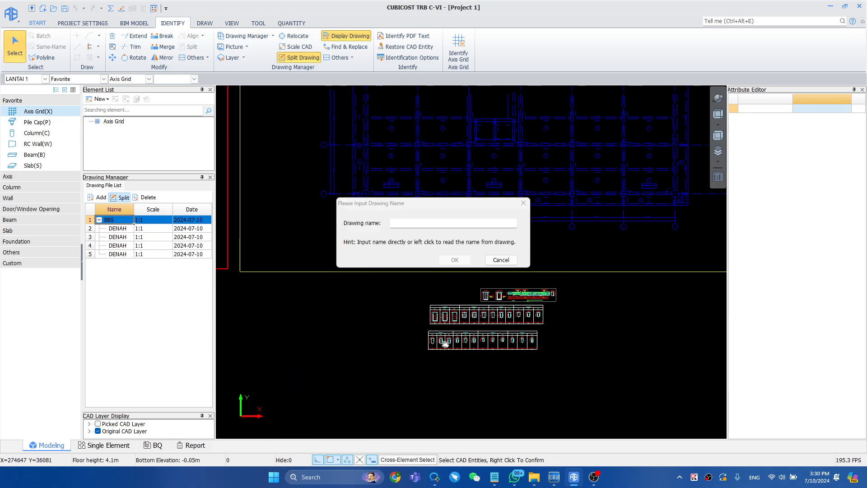
{"action": "left_click", "coordinate": [492, 298]}
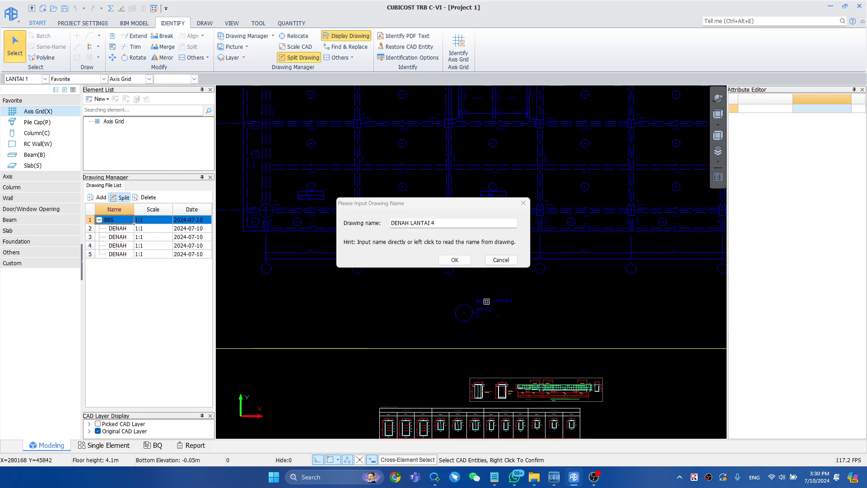
{"action": "left_click", "coordinate": [454, 260]}
Step: Split the remaining roof floor plan into its own drawing, naming it DENAH LANTAI ATAP from its title text
{"action": "scroll", "coordinate": [455, 263], "scroll_direction": "down", "scroll_amount": 3}
{"action": "left_click", "coordinate": [350, 191]}
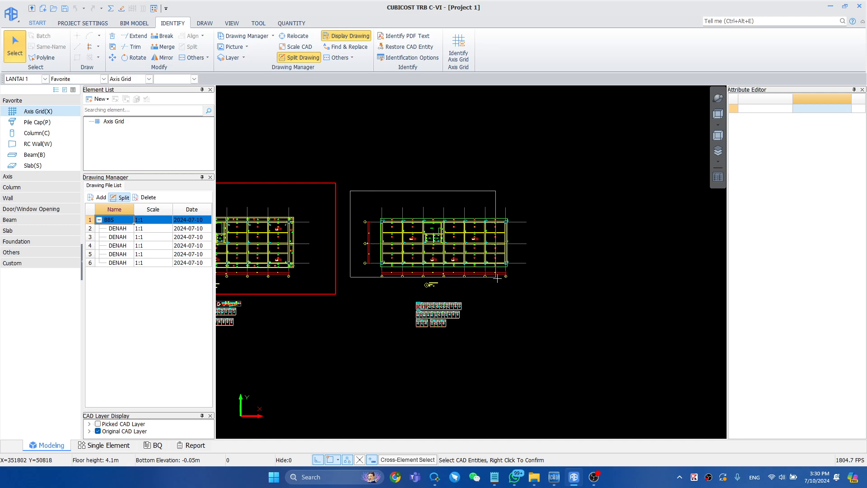
{"action": "left_click", "coordinate": [540, 294]}
{"action": "right_click", "coordinate": [537, 295]}
{"action": "scroll", "coordinate": [427, 312], "scroll_direction": "up", "scroll_amount": 5}
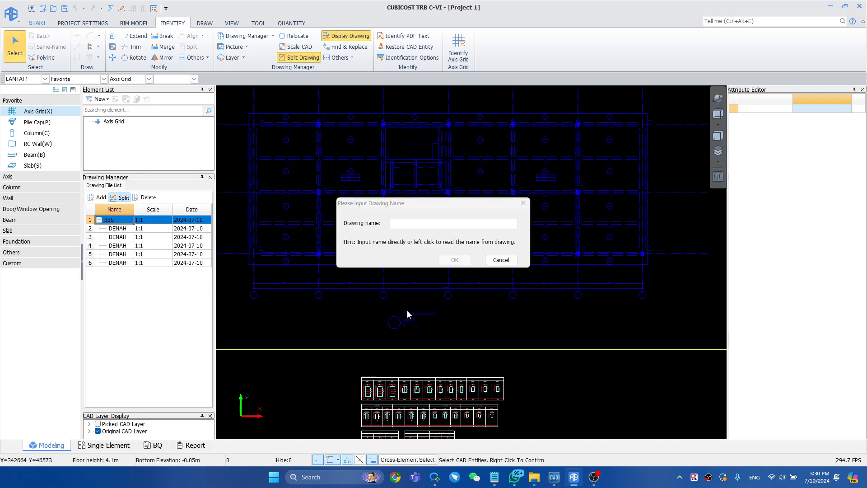
{"action": "left_click", "coordinate": [413, 317]}
{"action": "left_click", "coordinate": [454, 259]}
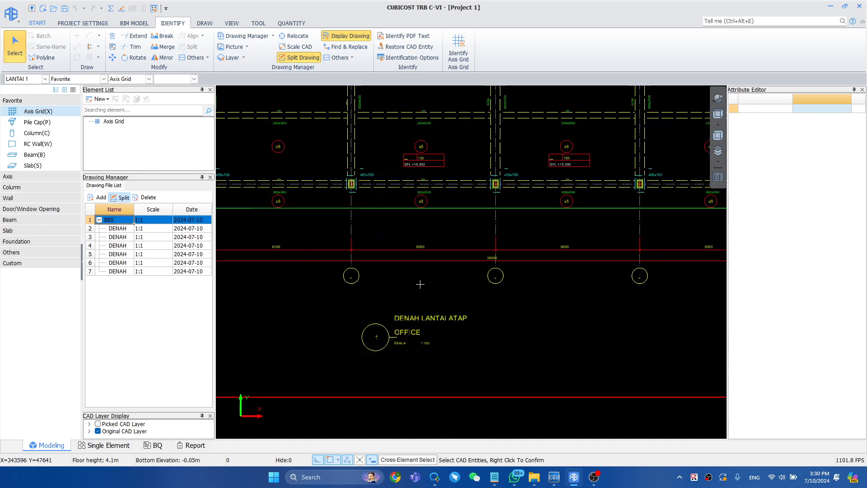
Step: Widen the drawing list's Name column to fit the full names and open the DENAH PILE CAP drawing
{"action": "double_click", "coordinate": [134, 209]}
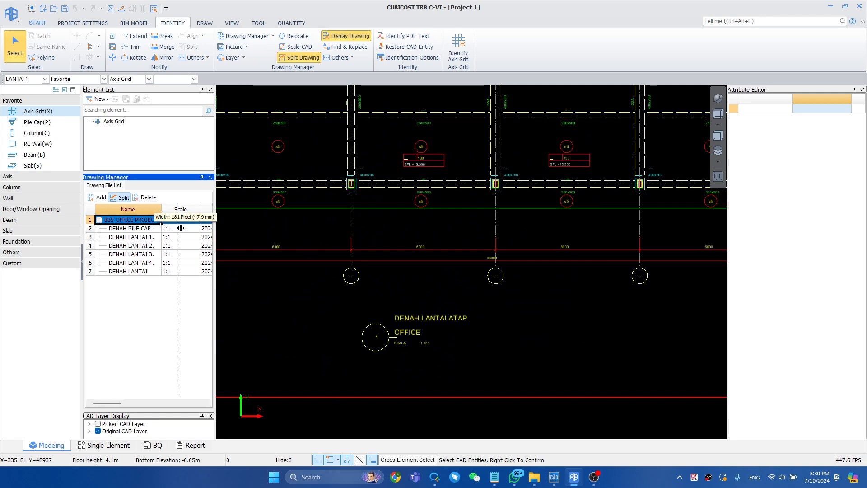
{"action": "double_click", "coordinate": [161, 210]}
{"action": "double_click", "coordinate": [133, 229]}
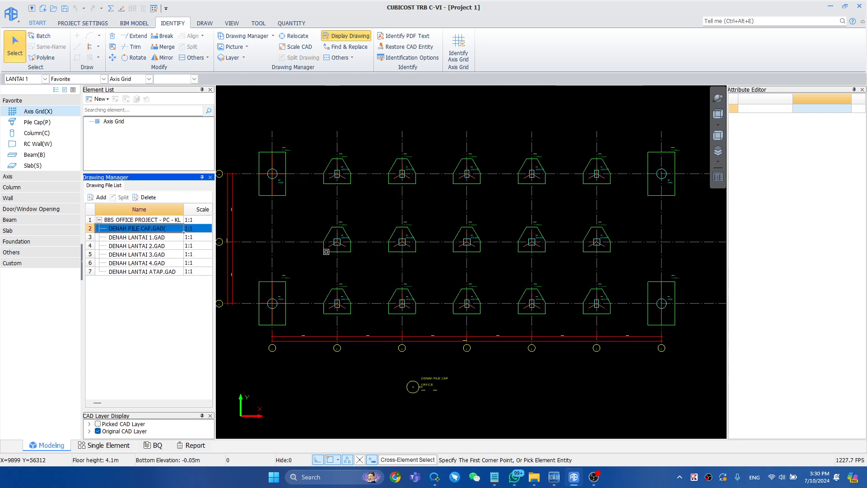
{"action": "scroll", "coordinate": [325, 247], "scroll_direction": "down", "scroll_amount": 1}
{"action": "scroll", "coordinate": [365, 294], "scroll_direction": "down", "scroll_amount": 6}
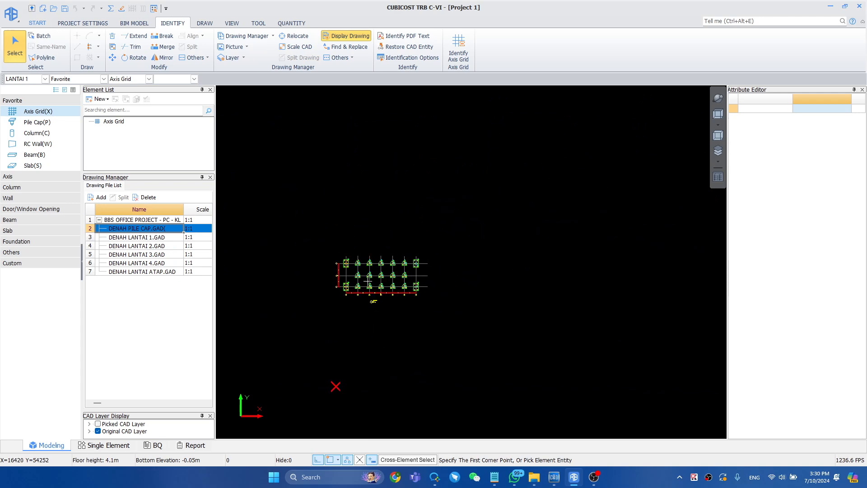
{"action": "scroll", "coordinate": [279, 303], "scroll_direction": "up", "scroll_amount": 10}
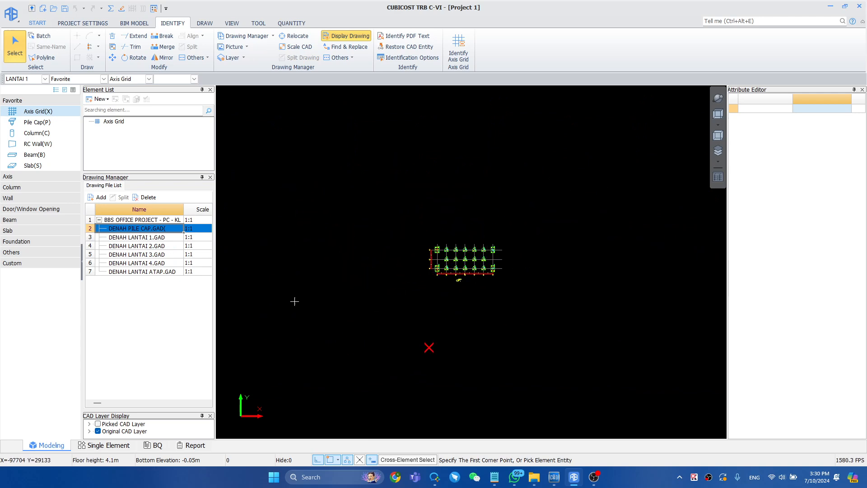
{"action": "middle_click_drag", "start_coordinate": [505, 266], "coordinate": [438, 281]}
{"action": "scroll", "coordinate": [438, 281], "scroll_direction": "down", "scroll_amount": 2}
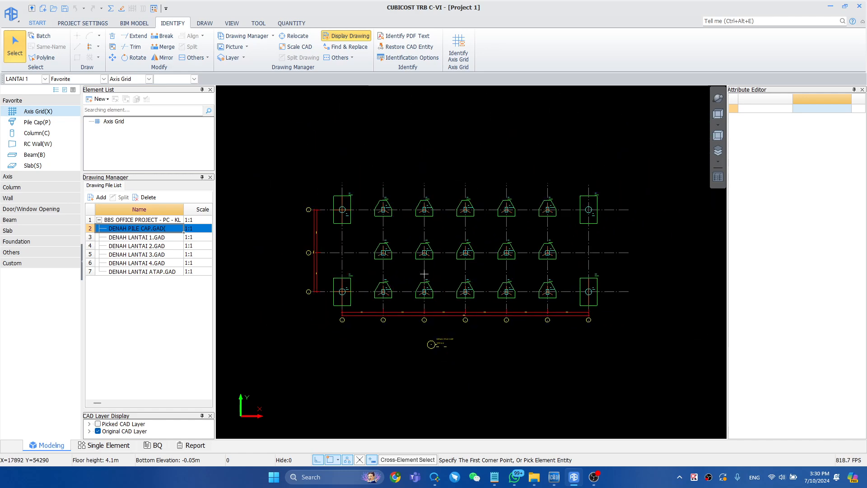
Step: Preview the DENAH LANTAI 2 and DENAH LANTAI 3 drawings, return to DENAH PILE CAP and check the project's floor list
{"action": "left_click", "coordinate": [127, 239]}
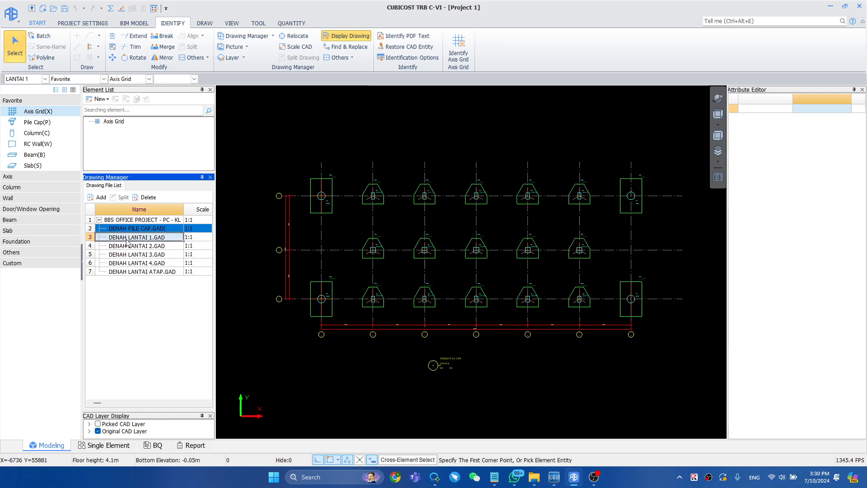
{"action": "double_click", "coordinate": [124, 244]}
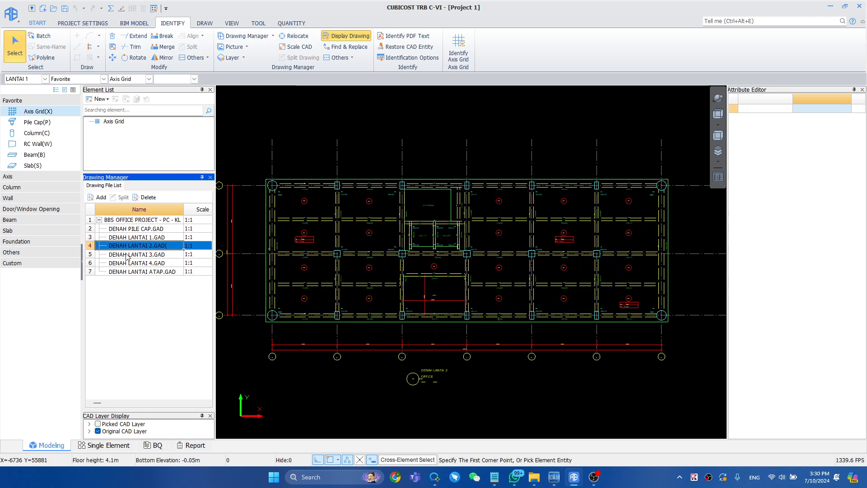
{"action": "double_click", "coordinate": [127, 254]}
{"action": "left_click", "coordinate": [137, 228]}
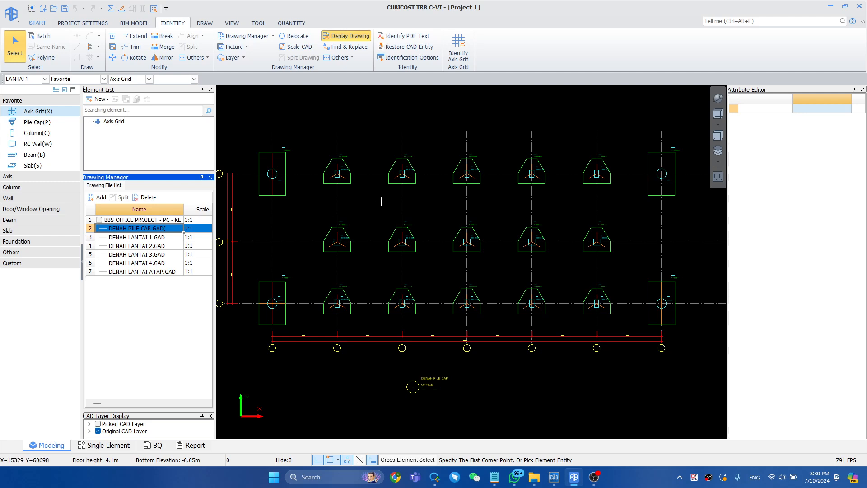
{"action": "middle_click_drag", "start_coordinate": [382, 201], "coordinate": [386, 205]}
{"action": "scroll", "coordinate": [385, 206], "scroll_direction": "down", "scroll_amount": 1}
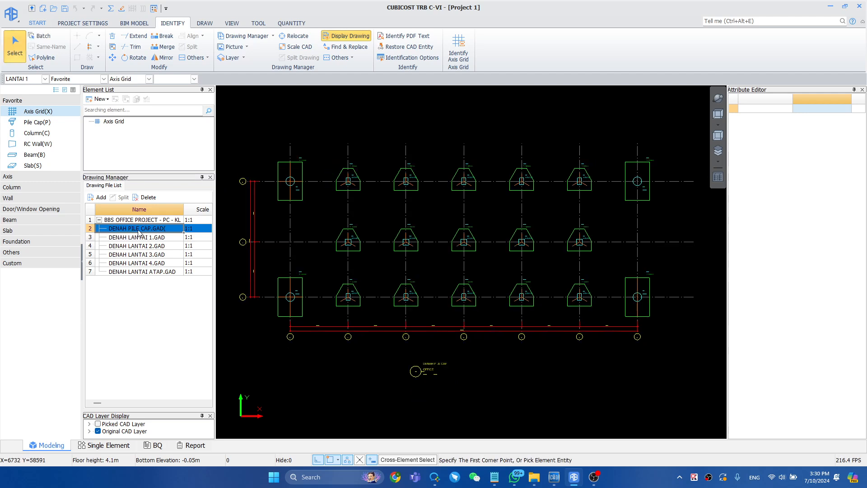
{"action": "left_click", "coordinate": [45, 80]}
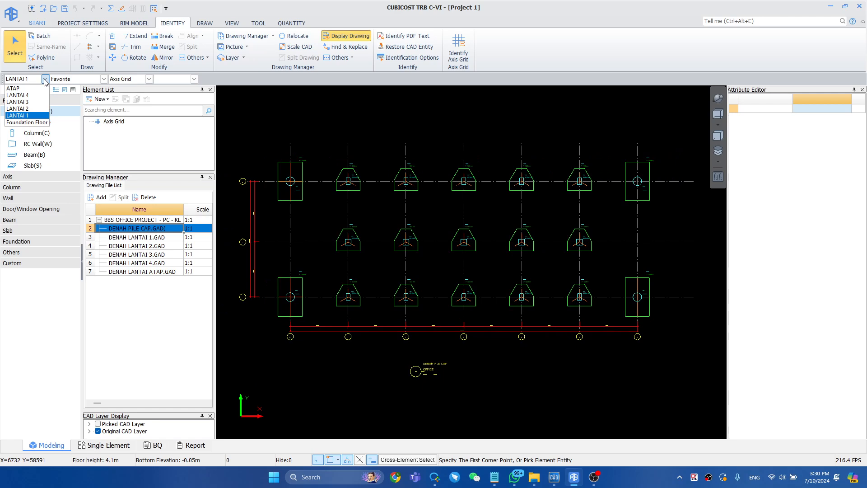
{"action": "left_click", "coordinate": [45, 80]}
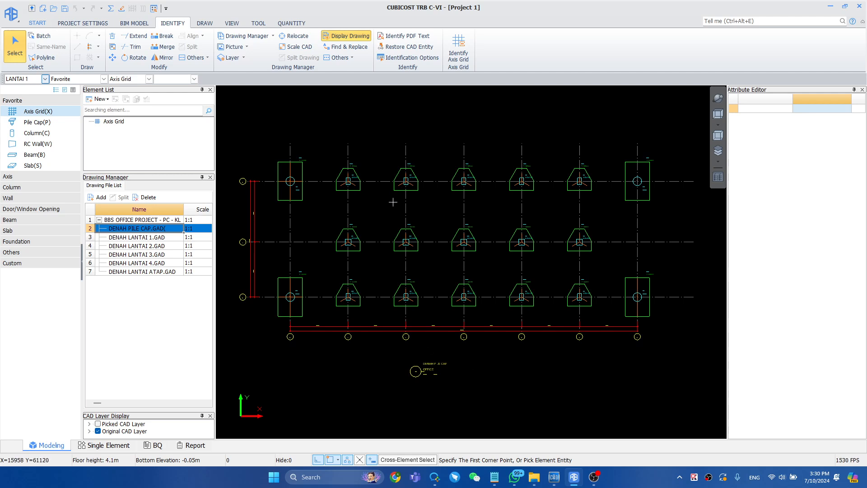
Step: Start identifying the axis grid and pick the grid lines of the pile cap plan by layer as sidelines
{"action": "left_click", "coordinate": [458, 52]}
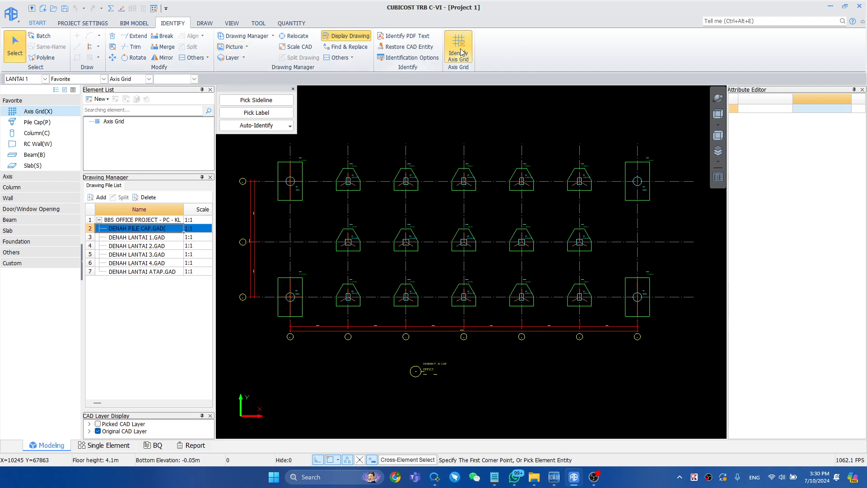
{"action": "left_click", "coordinate": [266, 100]}
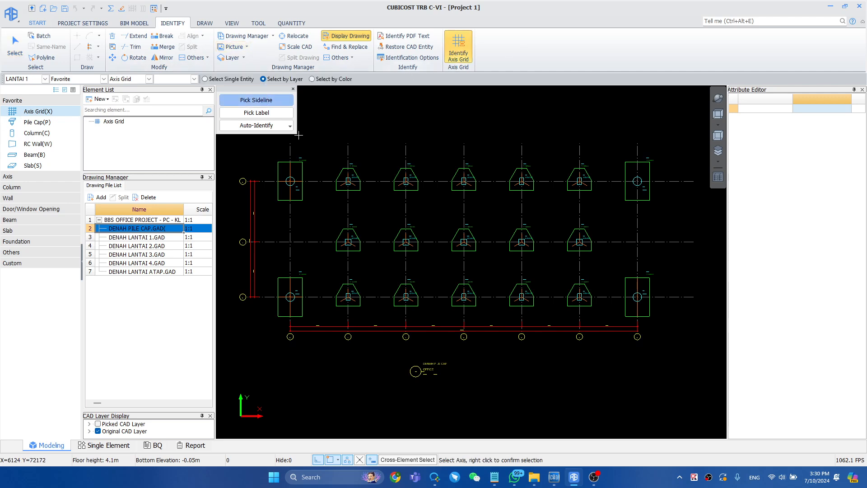
{"action": "left_click", "coordinate": [348, 203]}
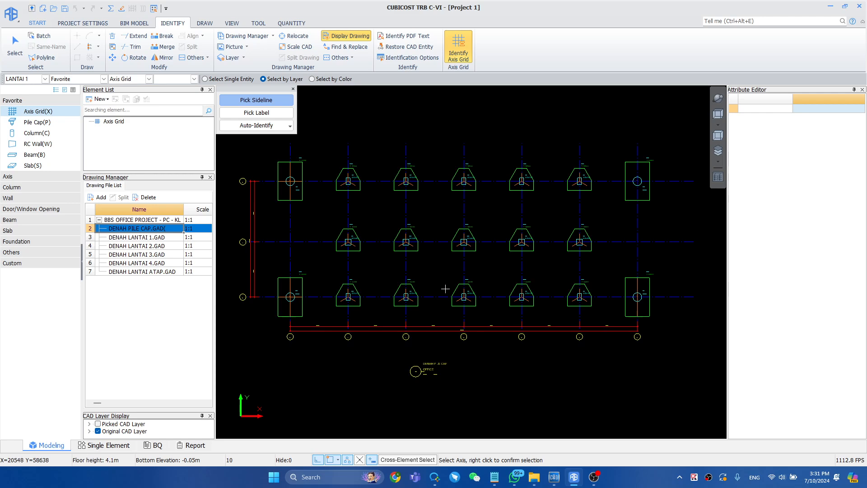
{"action": "right_click", "coordinate": [404, 247]}
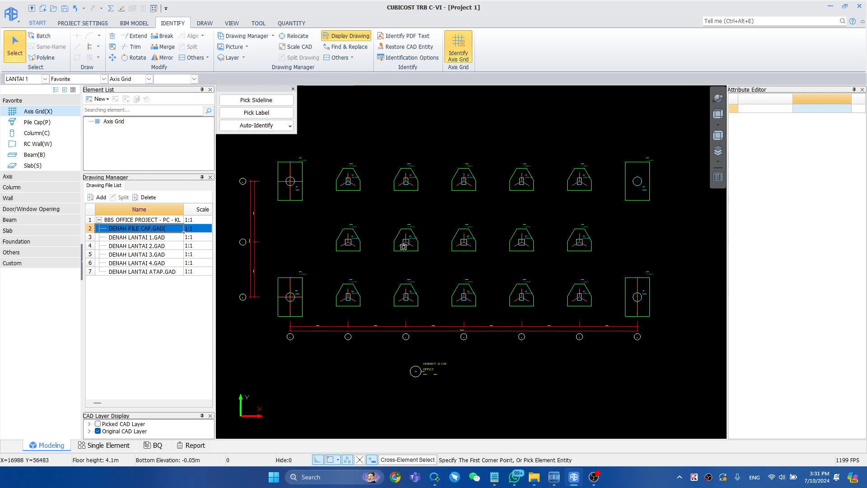
Step: Pick the axis grid bubbles and their numbers by layer as the axis labels
{"action": "left_click", "coordinate": [256, 113]}
{"action": "scroll", "coordinate": [331, 159], "scroll_direction": "up", "scroll_amount": 2}
{"action": "scroll", "coordinate": [298, 182], "scroll_direction": "up", "scroll_amount": 5}
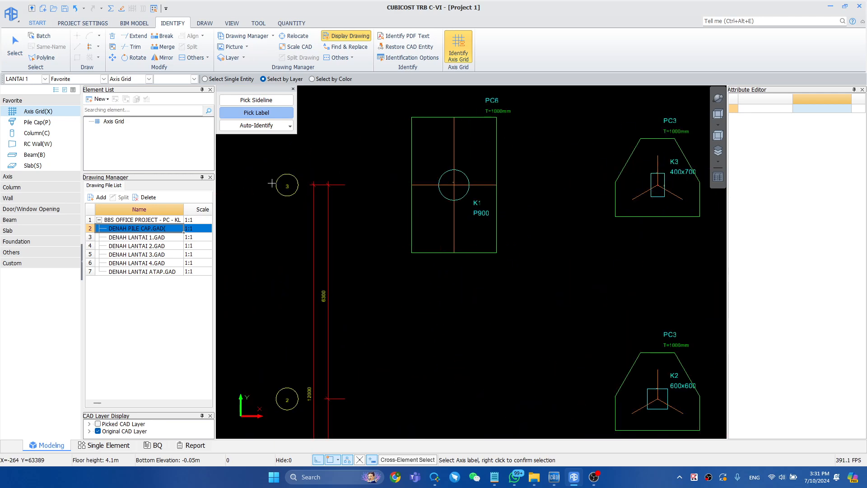
{"action": "scroll", "coordinate": [319, 197], "scroll_direction": "down", "scroll_amount": 5}
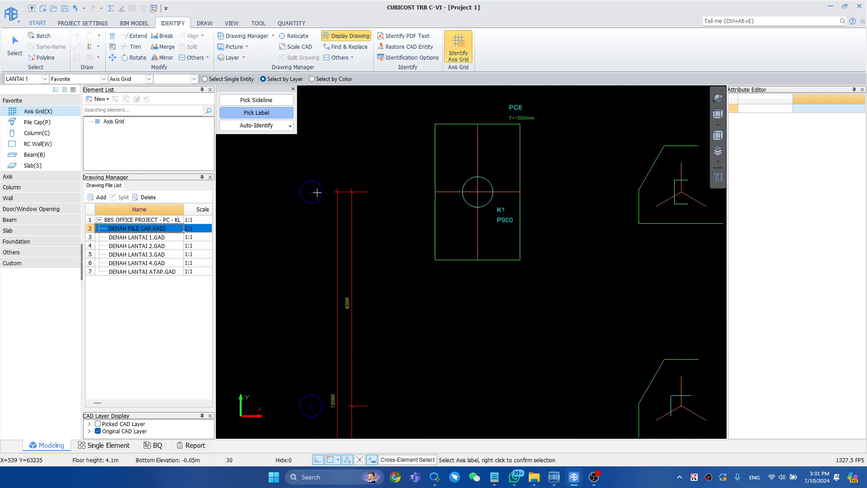
{"action": "right_click", "coordinate": [322, 197]}
{"action": "scroll", "coordinate": [322, 197], "scroll_direction": "down", "scroll_amount": 3}
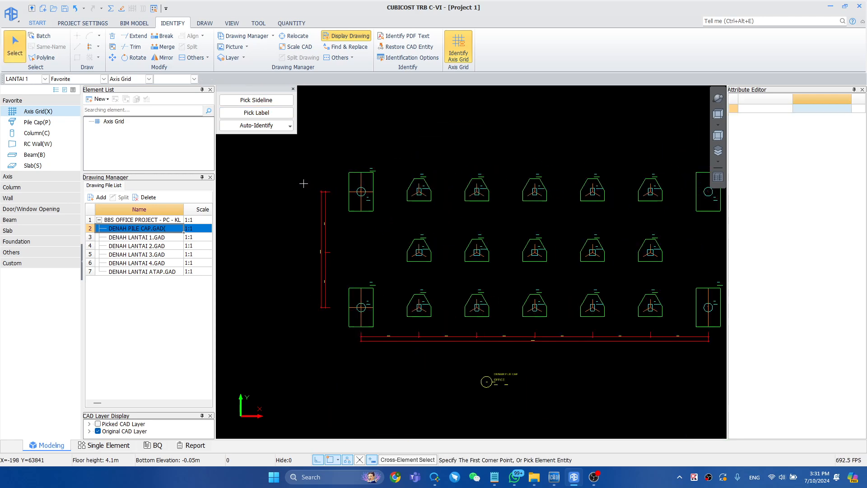
Step: Auto-identify the axis grid and display both the original and the picked CAD layers
{"action": "left_click", "coordinate": [259, 127]}
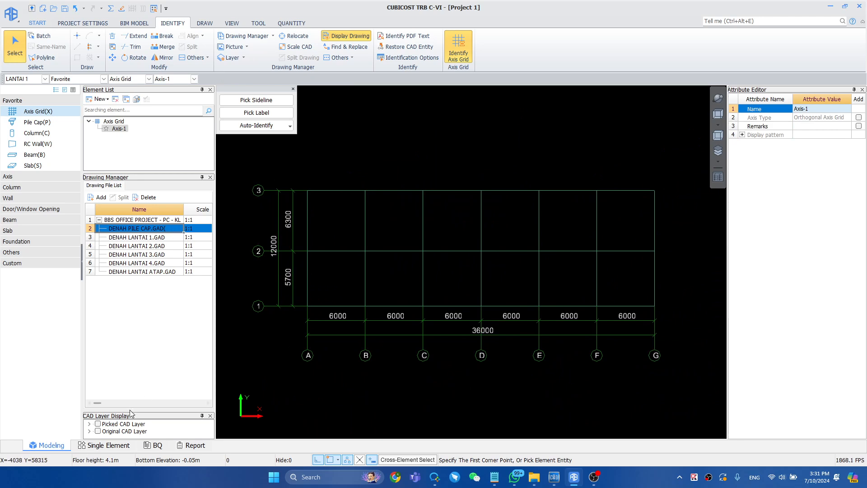
{"action": "left_click", "coordinate": [98, 430]}
{"action": "left_click", "coordinate": [98, 424]}
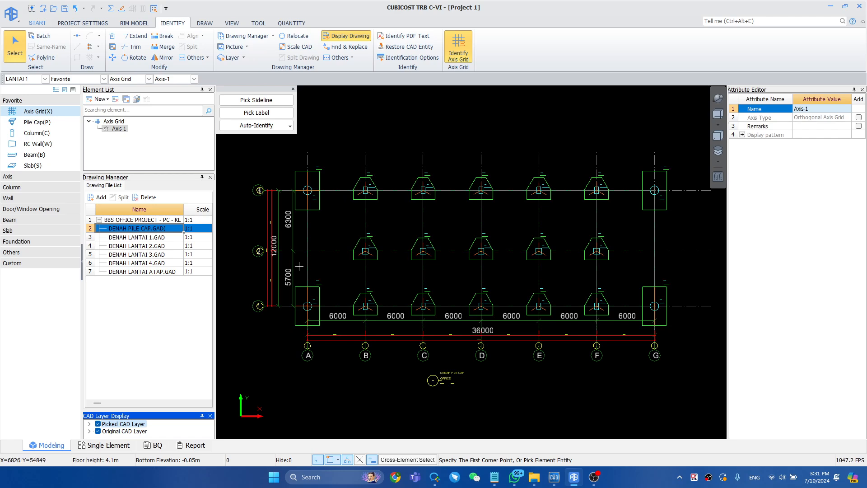
Step: Check the pile cap drawing's scale between axes A and B along axis 3, leaving the scale unchanged
{"action": "left_click", "coordinate": [293, 47]}
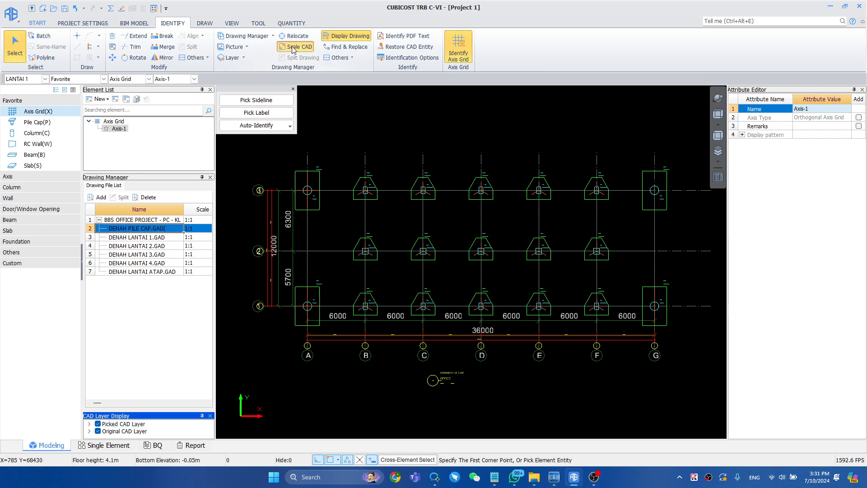
{"action": "scroll", "coordinate": [307, 189], "scroll_direction": "up", "scroll_amount": 5}
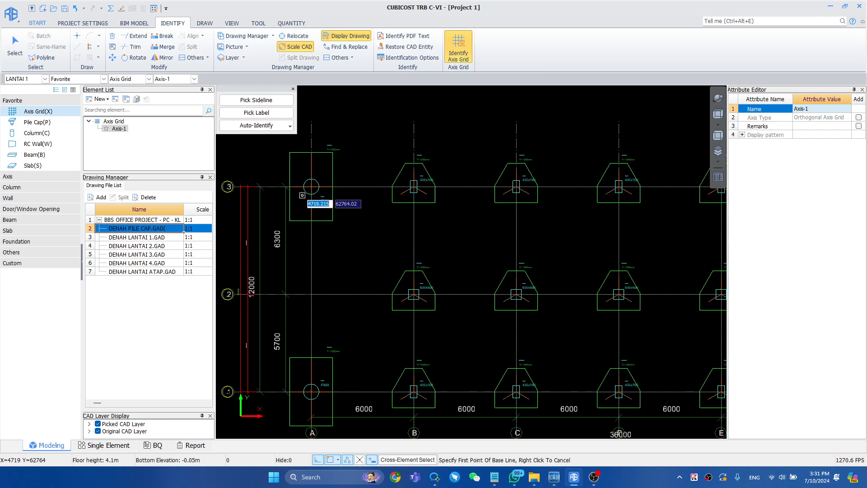
{"action": "left_click", "coordinate": [312, 182]}
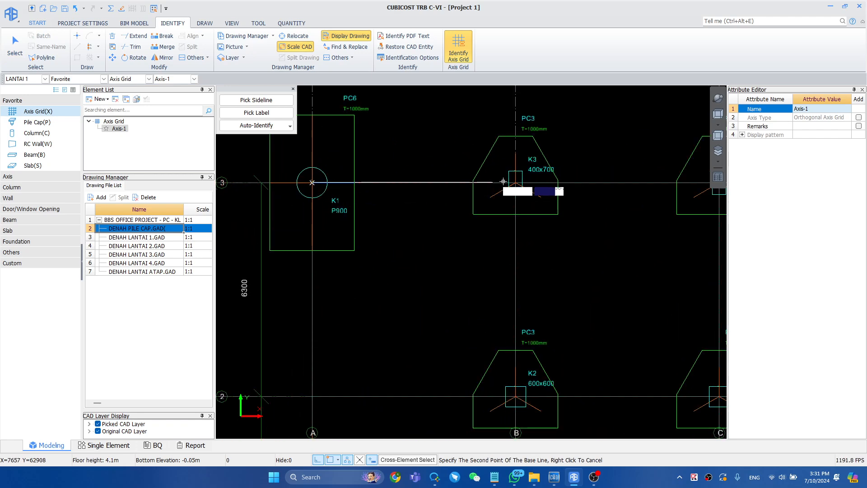
{"action": "left_click", "coordinate": [515, 182]}
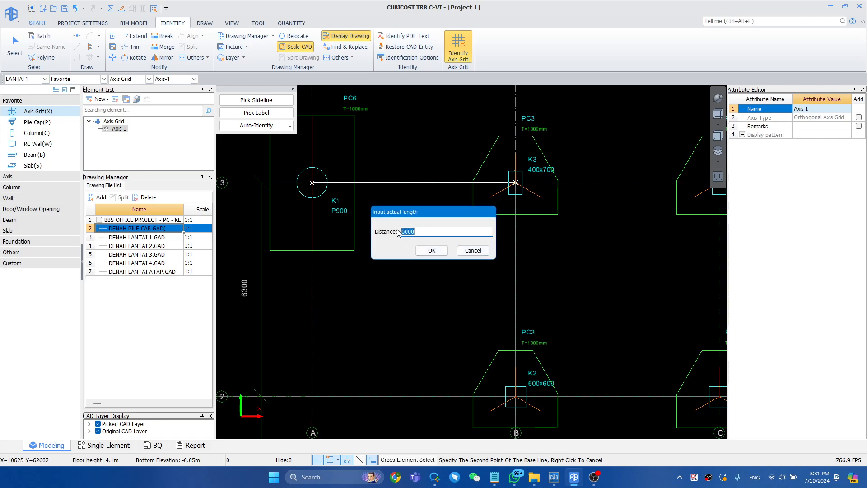
{"action": "left_click", "coordinate": [473, 250]}
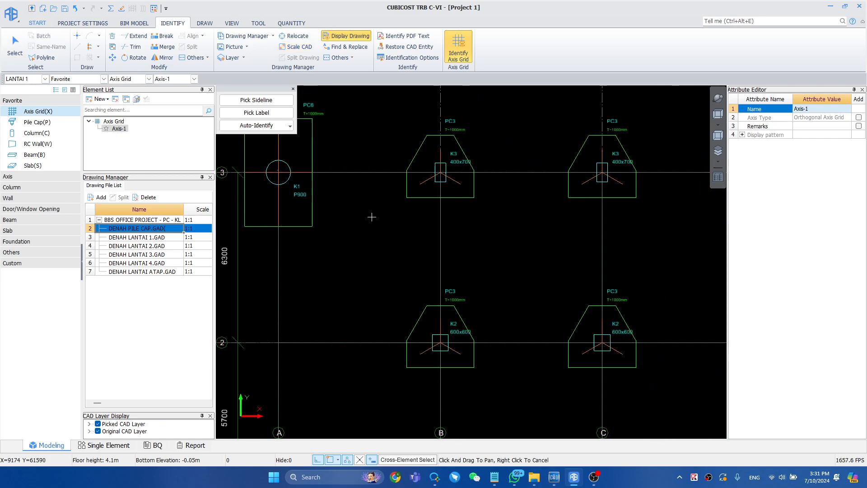
{"action": "scroll", "coordinate": [372, 216], "scroll_direction": "down", "scroll_amount": 9}
{"action": "middle_click_drag", "start_coordinate": [385, 222], "coordinate": [361, 216]}
{"action": "scroll", "coordinate": [378, 218], "scroll_direction": "up", "scroll_amount": 4}
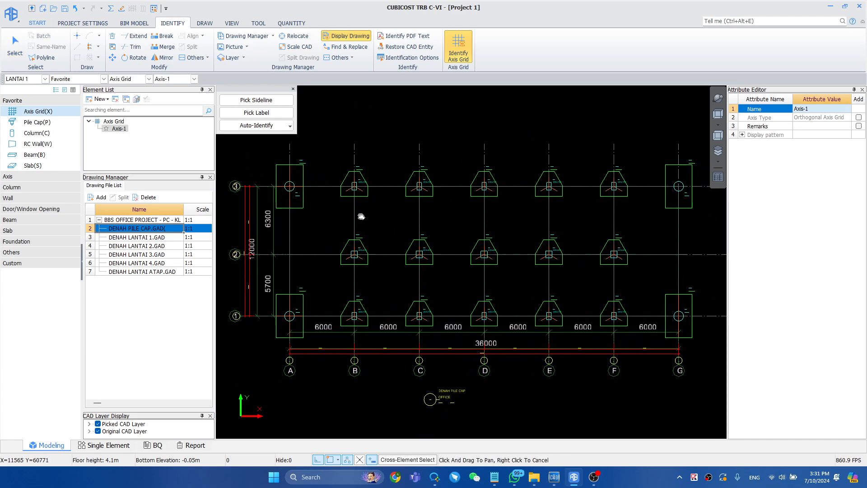
{"action": "scroll", "coordinate": [356, 211], "scroll_direction": "down", "scroll_amount": 1}
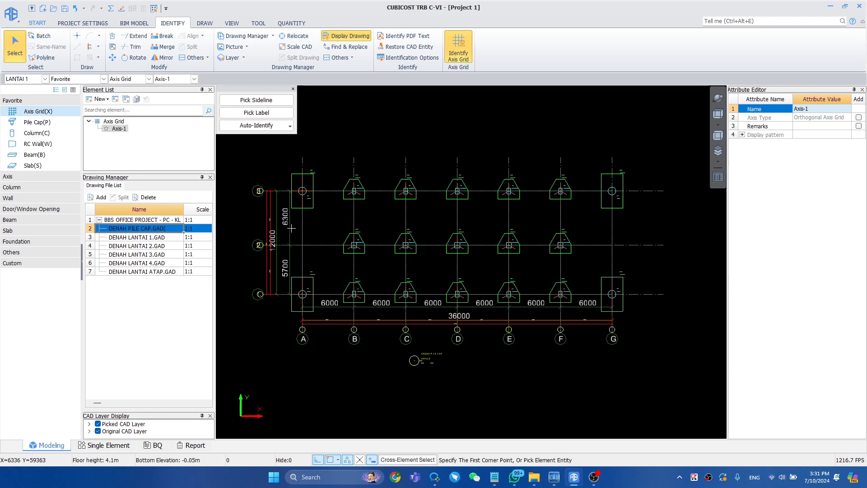
Step: Hide the original and picked CAD layers to inspect the identified axis grid alone, and display both layers again
{"action": "left_click", "coordinate": [98, 430]}
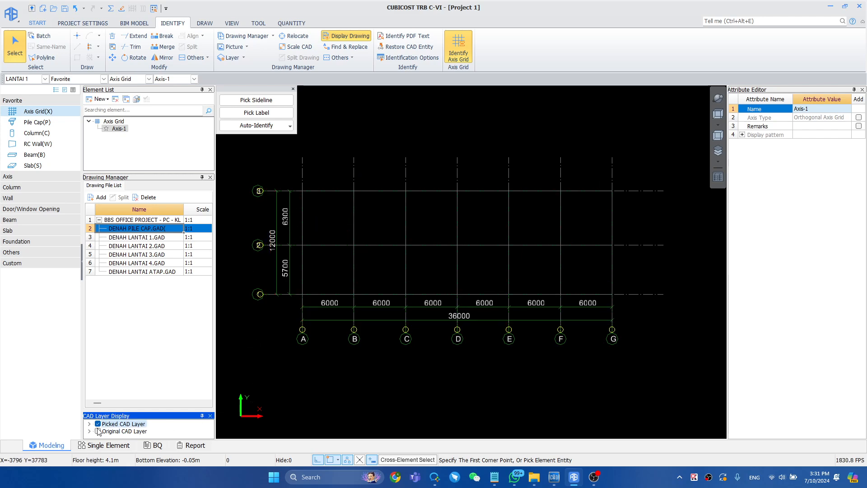
{"action": "left_click", "coordinate": [97, 423]}
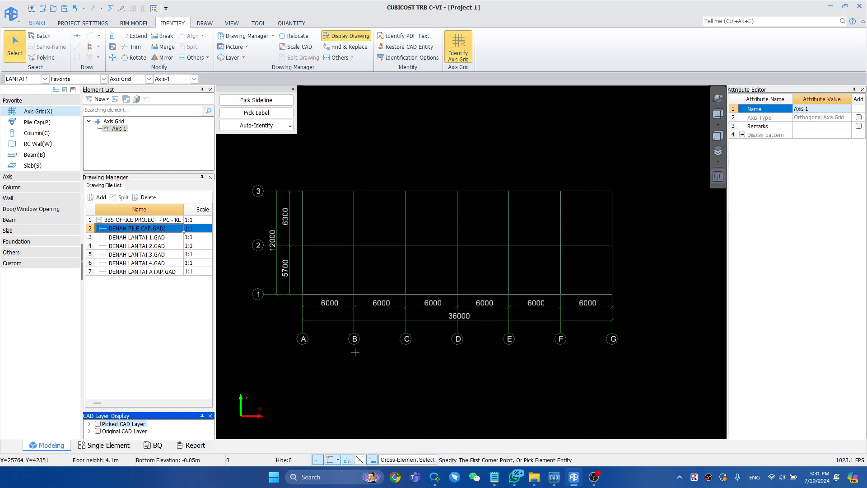
{"action": "left_click", "coordinate": [97, 431]}
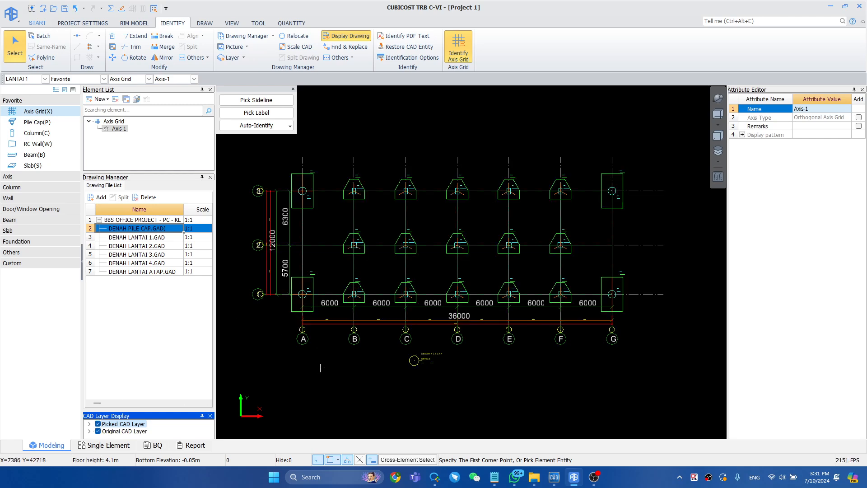
Step: Open DENAH LANTAI 1 and relocate it from its column K1 at axes A and 3 to the grid's A-3 intersection
{"action": "double_click", "coordinate": [130, 239]}
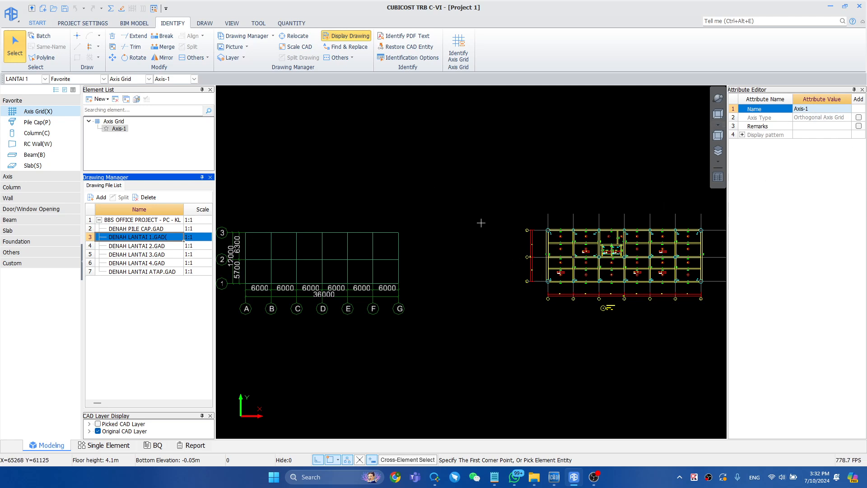
{"action": "left_click", "coordinate": [293, 37]}
{"action": "scroll", "coordinate": [564, 240], "scroll_direction": "up", "scroll_amount": 6}
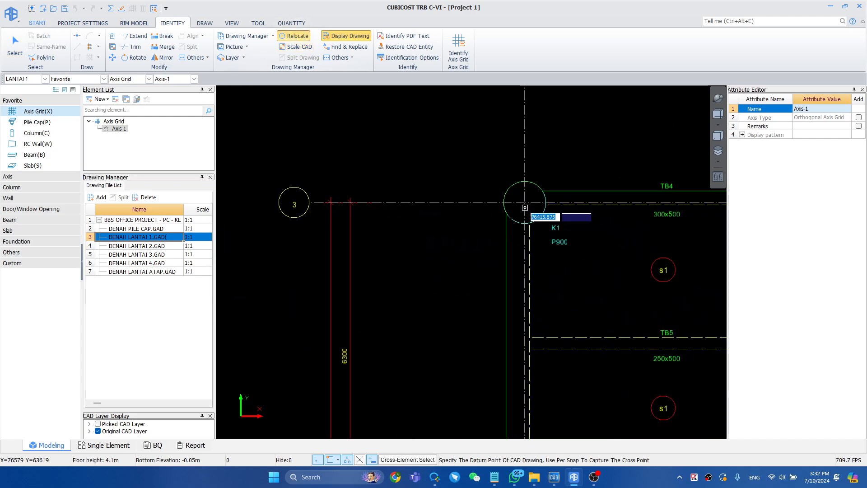
{"action": "left_click", "coordinate": [525, 203]}
{"action": "scroll", "coordinate": [465, 270], "scroll_direction": "down", "scroll_amount": 8}
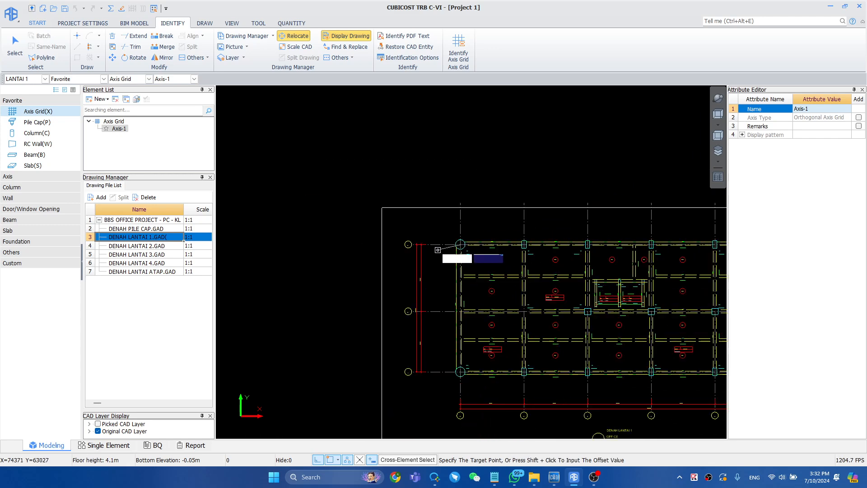
{"action": "scroll", "coordinate": [393, 260], "scroll_direction": "up", "scroll_amount": 3}
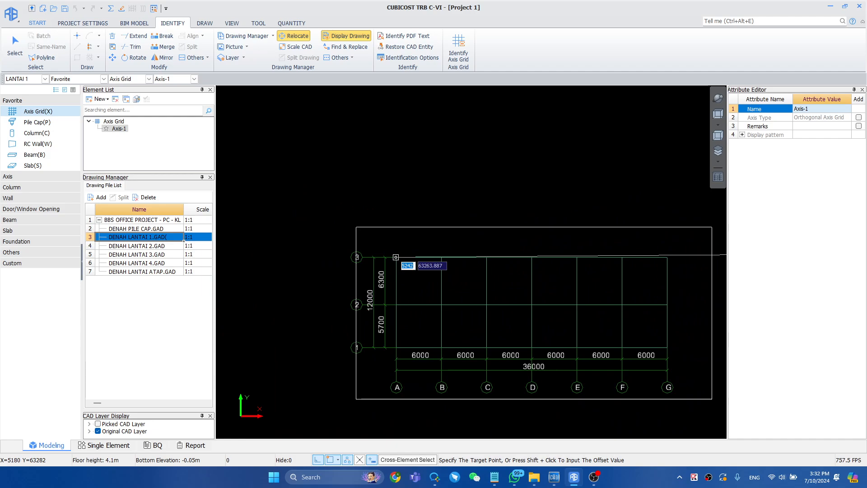
{"action": "left_click", "coordinate": [397, 258]}
{"action": "scroll", "coordinate": [400, 264], "scroll_direction": "up", "scroll_amount": 6}
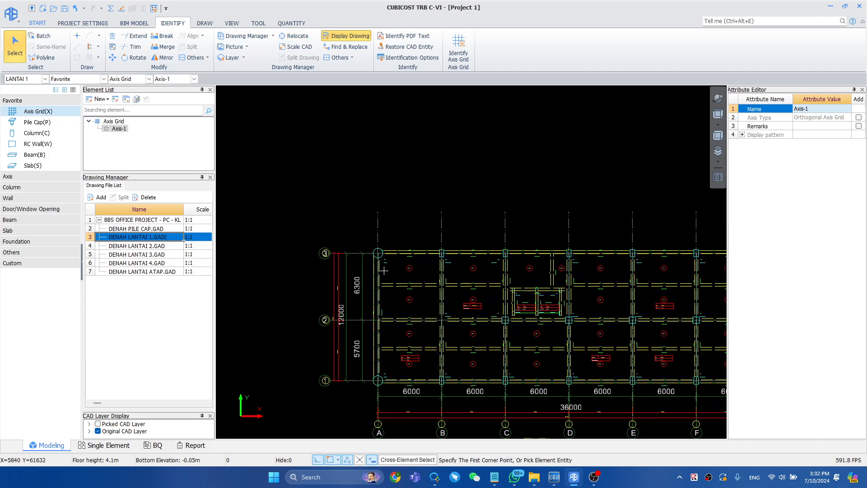
{"action": "scroll", "coordinate": [361, 265], "scroll_direction": "up", "scroll_amount": 4}
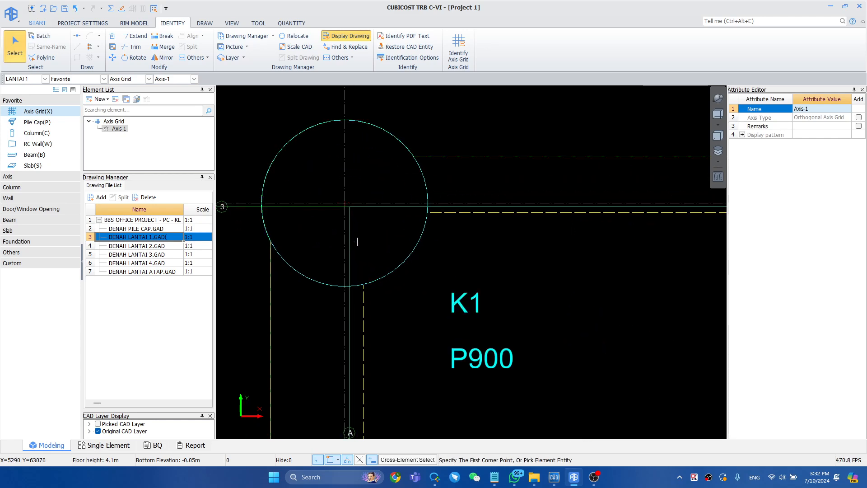
Step: Relocate DENAH LANTAI 1 again, using its exact A-3 axis line crossing as datum and the grid's A-3 intersection as target
{"action": "left_click", "coordinate": [294, 36]}
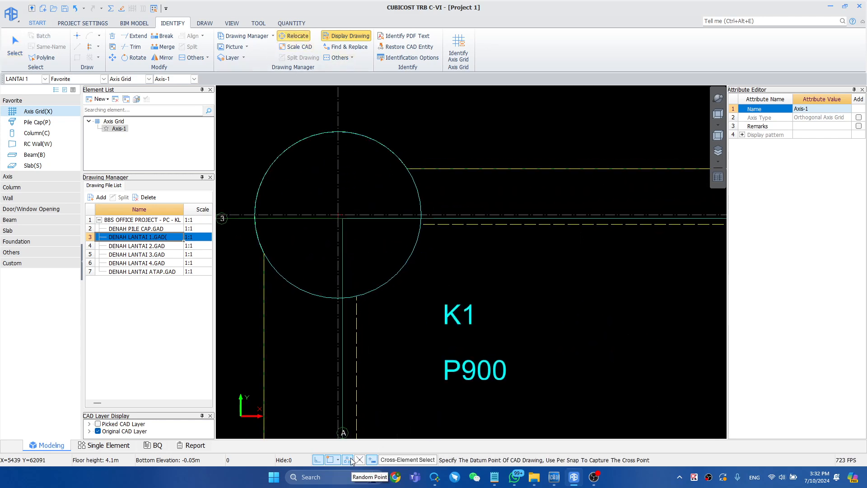
{"action": "scroll", "coordinate": [334, 213], "scroll_direction": "up", "scroll_amount": 5}
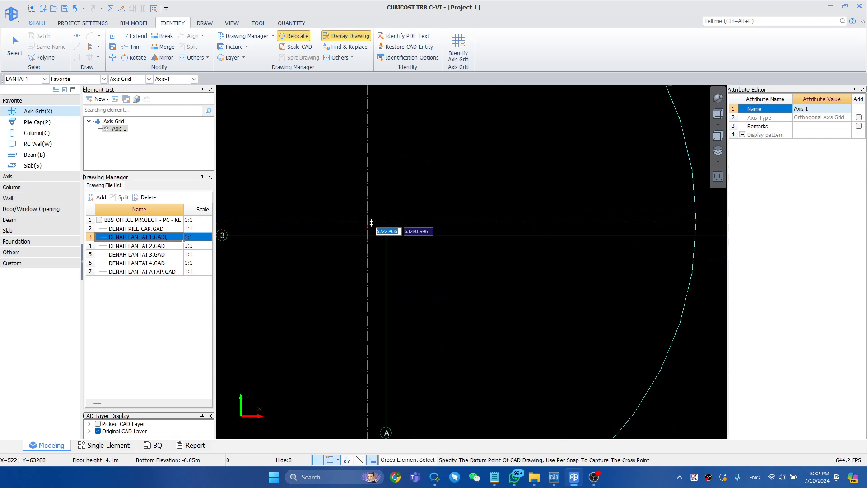
{"action": "left_click", "coordinate": [351, 219]}
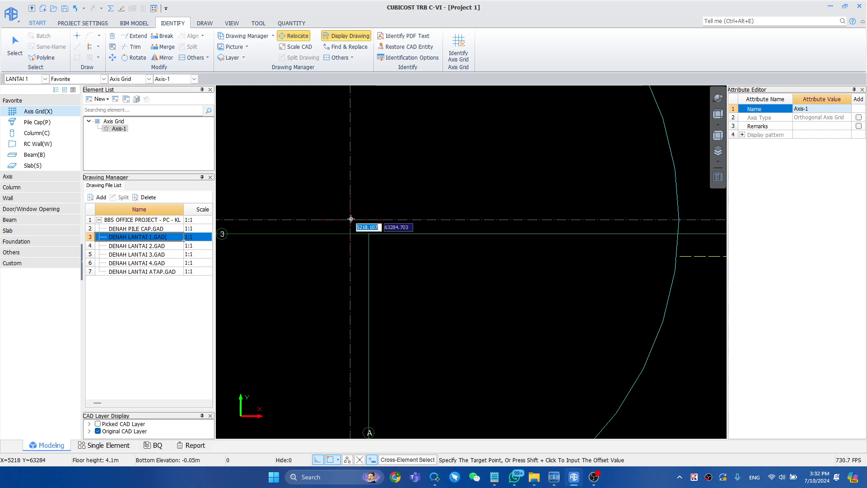
{"action": "left_click", "coordinate": [369, 234]}
{"action": "scroll", "coordinate": [424, 254], "scroll_direction": "down", "scroll_amount": 10}
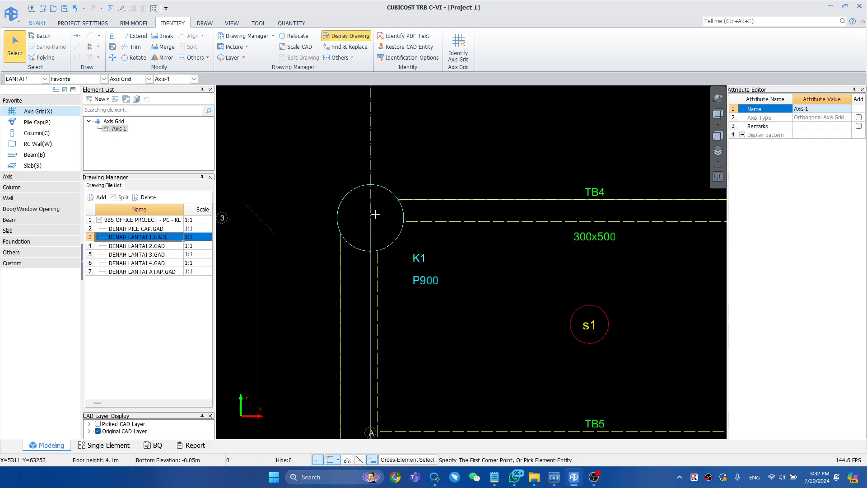
{"action": "scroll", "coordinate": [383, 202], "scroll_direction": "down", "scroll_amount": 2}
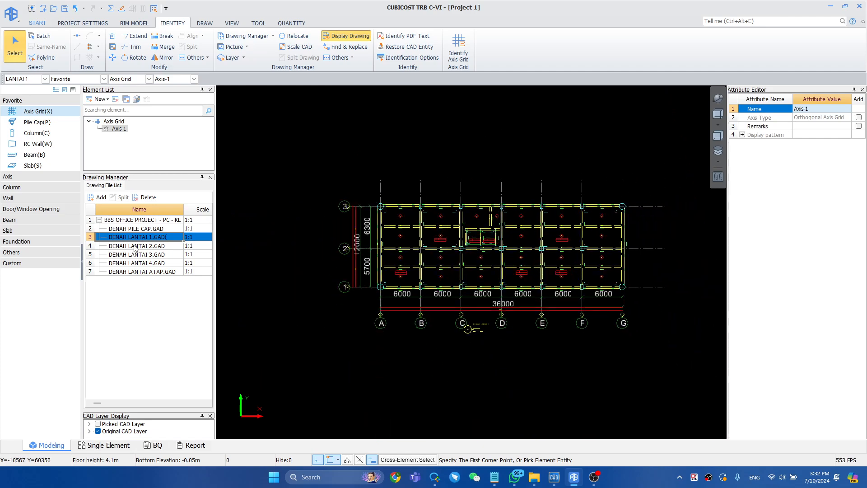
Step: Open DENAH LANTAI 2 and relocate it from its A-3 axis crossing to the identified grid's A-3 intersection
{"action": "double_click", "coordinate": [134, 246]}
{"action": "left_click", "coordinate": [294, 37]}
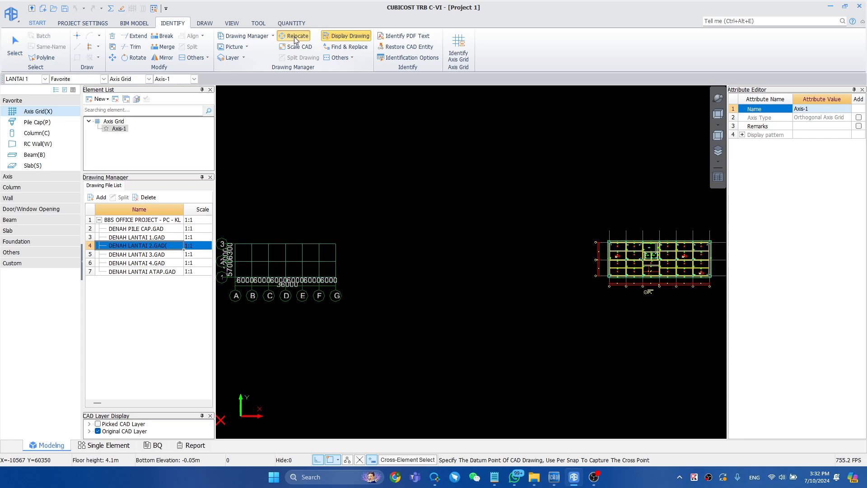
{"action": "scroll", "coordinate": [573, 204], "scroll_direction": "up", "scroll_amount": 8}
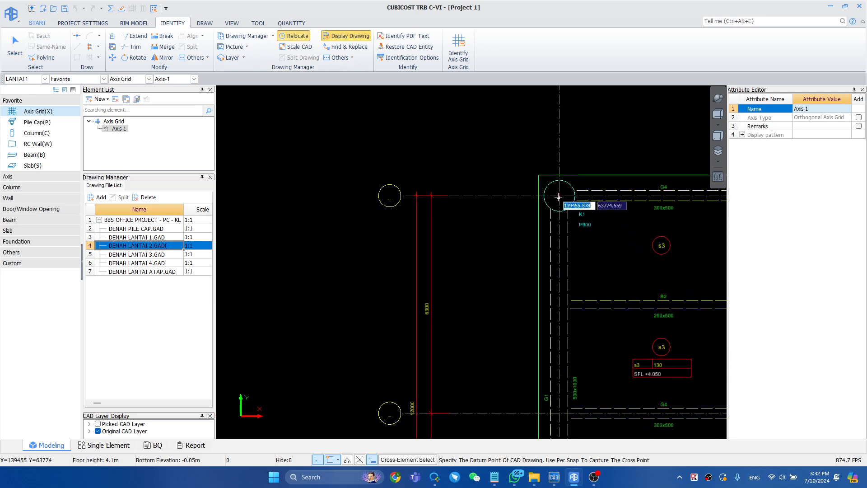
{"action": "scroll", "coordinate": [560, 195], "scroll_direction": "up", "scroll_amount": 6}
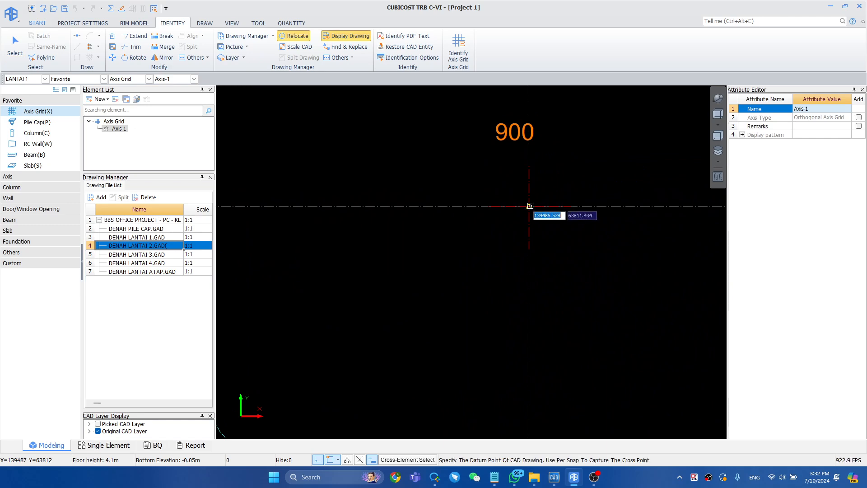
{"action": "left_click", "coordinate": [529, 208]}
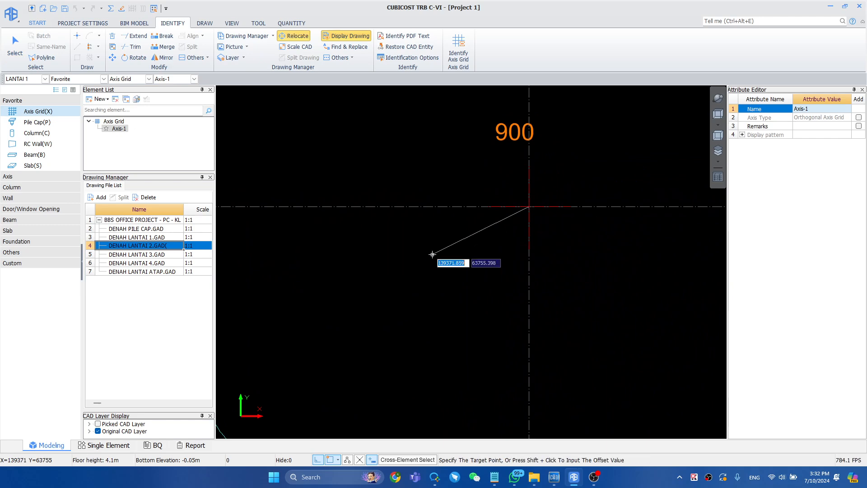
{"action": "middle_click_drag", "start_coordinate": [350, 267], "coordinate": [701, 218]}
{"action": "scroll", "coordinate": [508, 243], "scroll_direction": "down", "scroll_amount": 2}
{"action": "scroll", "coordinate": [509, 243], "scroll_direction": "down", "scroll_amount": 8}
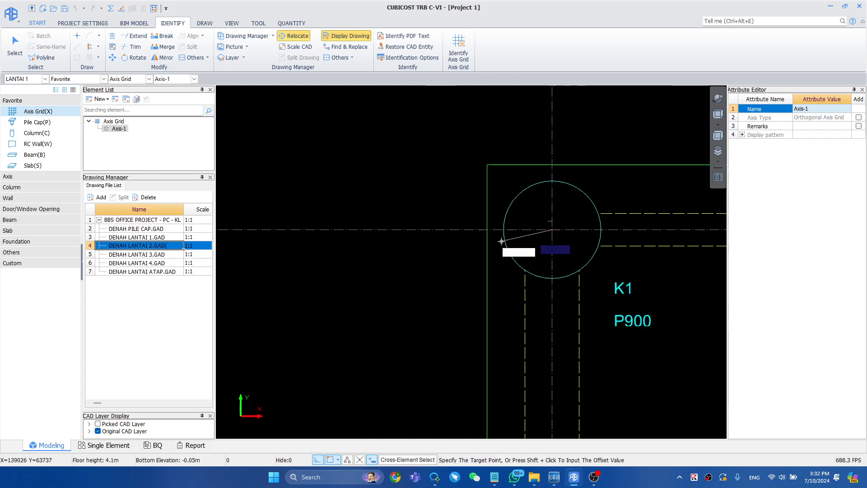
{"action": "middle_click_drag", "start_coordinate": [432, 245], "coordinate": [626, 239]}
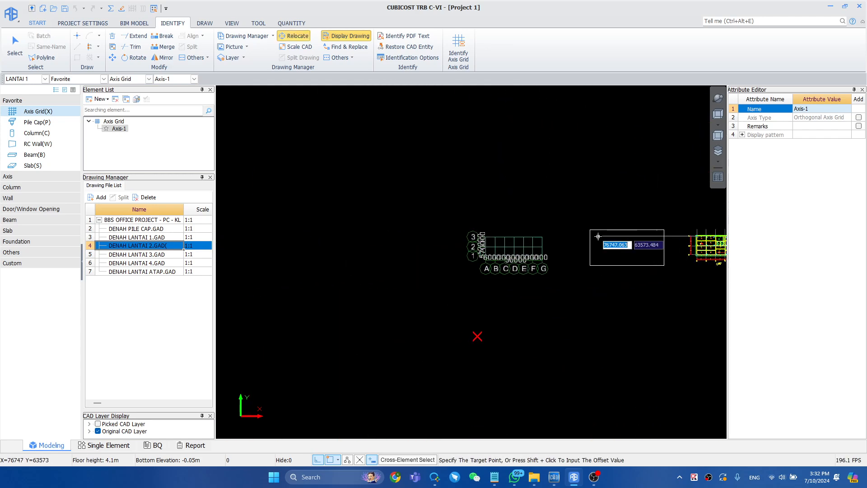
{"action": "scroll", "coordinate": [555, 236], "scroll_direction": "up", "scroll_amount": 10}
{"action": "middle_click_drag", "start_coordinate": [428, 225], "coordinate": [412, 220]}
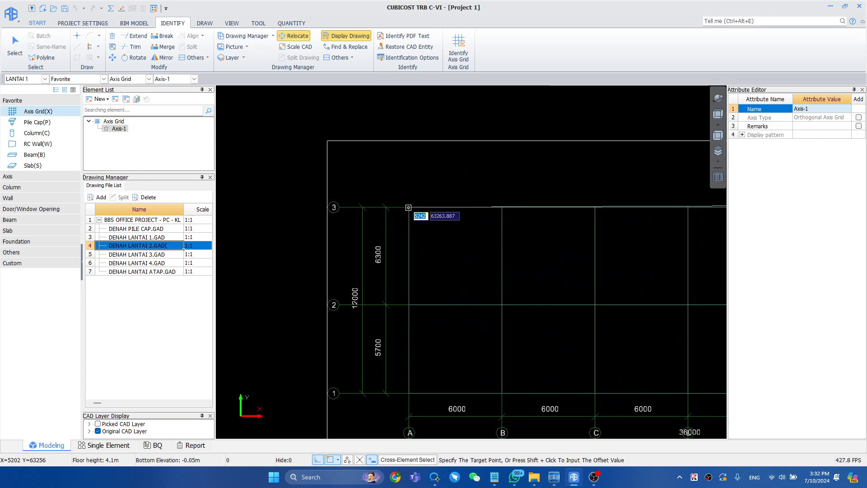
{"action": "left_click", "coordinate": [408, 207]}
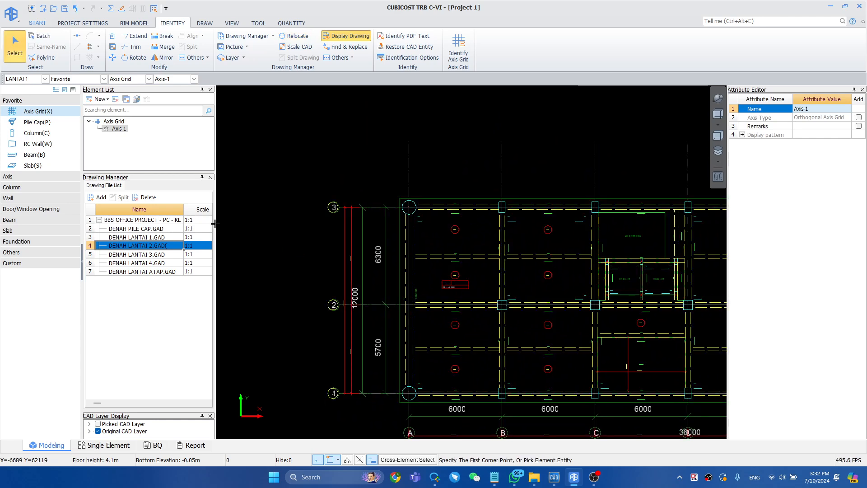
Step: Open DENAH LANTAI 3 and relocate it from its A-3 axis crossing to the identified grid's A-3 intersection
{"action": "left_click", "coordinate": [160, 255]}
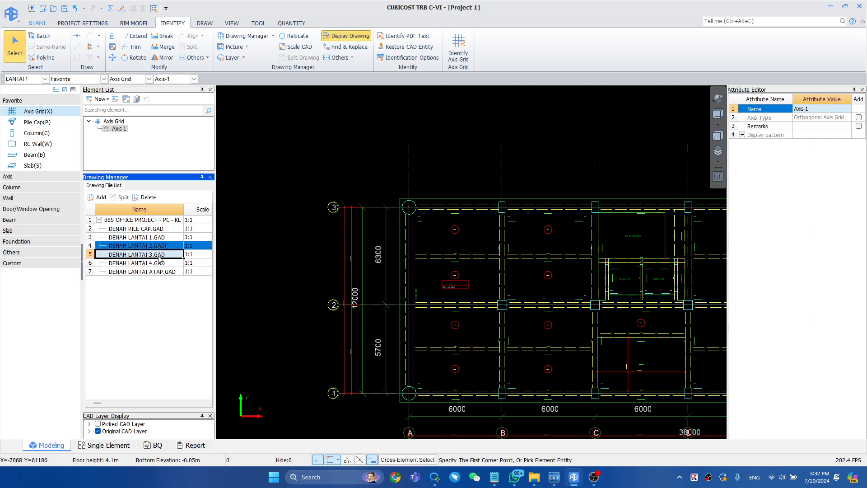
{"action": "left_click", "coordinate": [298, 36]}
{"action": "scroll", "coordinate": [606, 251], "scroll_direction": "up", "scroll_amount": 10}
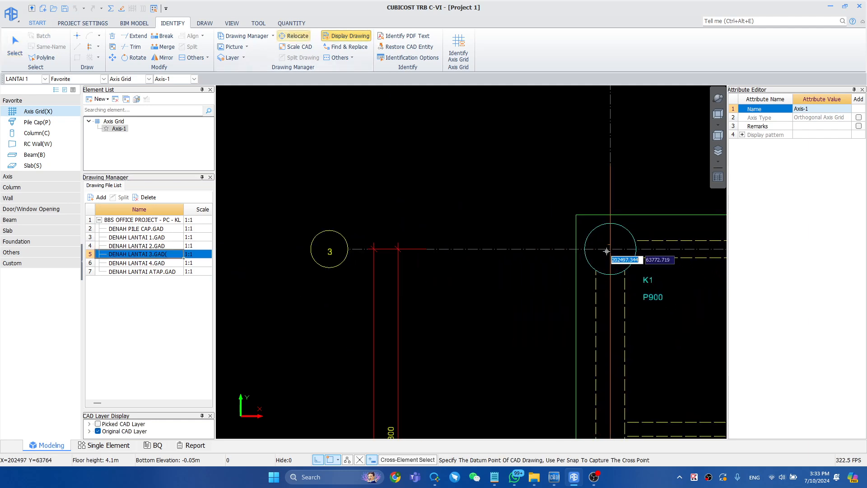
{"action": "left_click", "coordinate": [609, 249]}
{"action": "scroll", "coordinate": [610, 253], "scroll_direction": "down", "scroll_amount": 10}
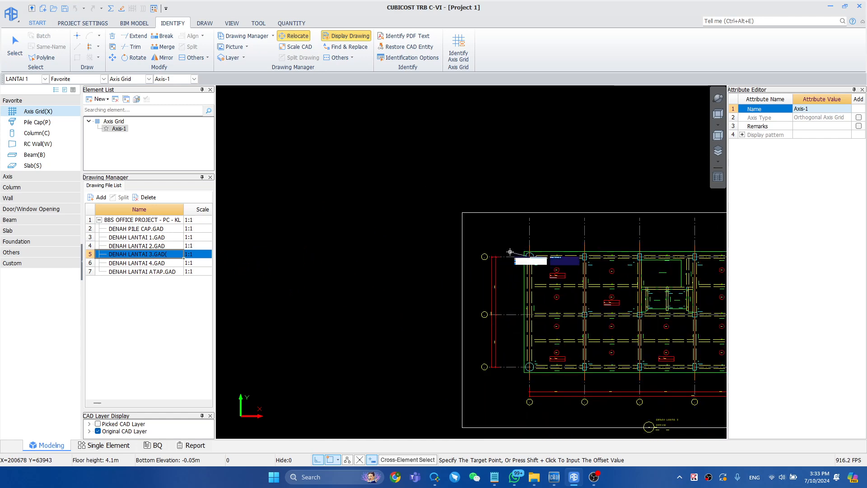
{"action": "scroll", "coordinate": [461, 252], "scroll_direction": "up", "scroll_amount": 5}
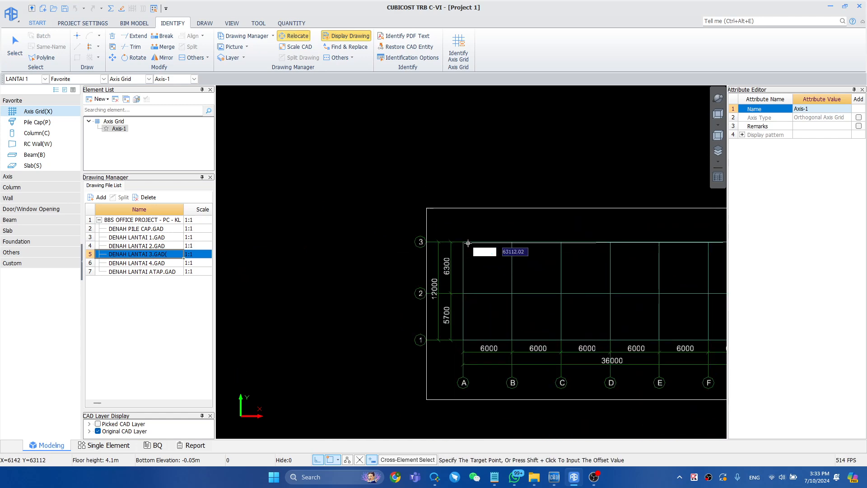
{"action": "left_click", "coordinate": [463, 241]}
Step: Open DENAH LANTAI 4 and relocate it from its A-3 axis crossing to the identified grid's A-3 intersection
{"action": "double_click", "coordinate": [154, 262]}
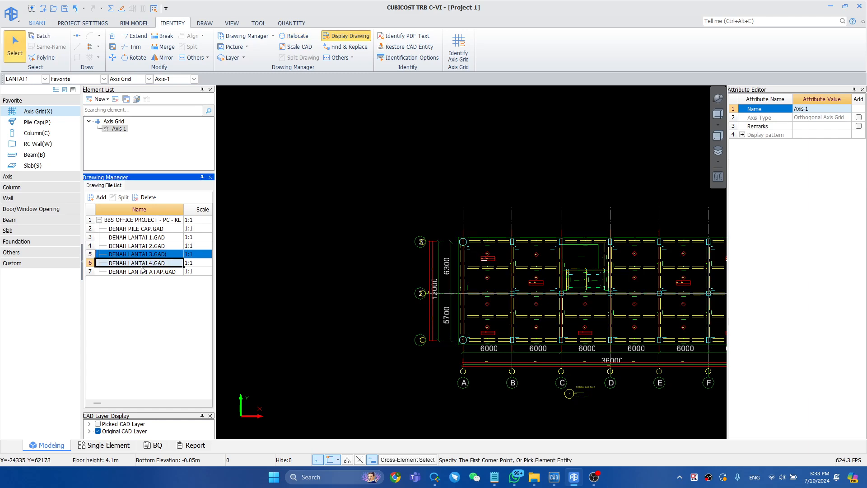
{"action": "left_click", "coordinate": [292, 36]}
{"action": "scroll", "coordinate": [603, 237], "scroll_direction": "up", "scroll_amount": 8}
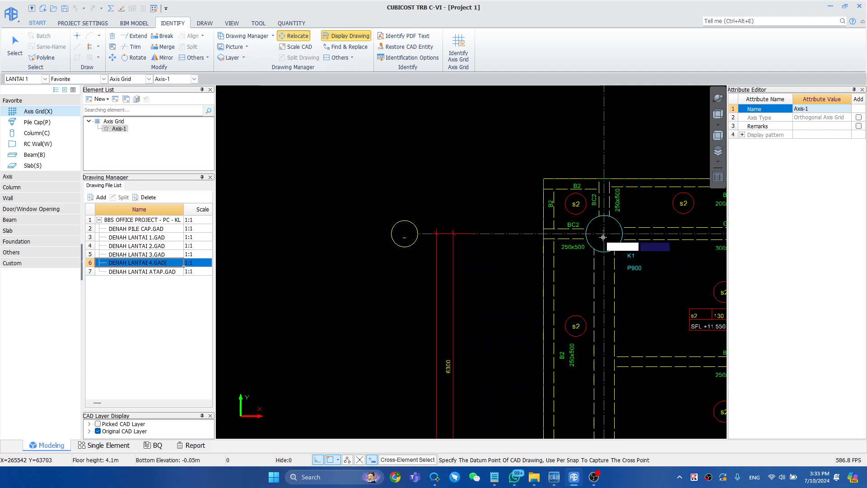
{"action": "scroll", "coordinate": [487, 292], "scroll_direction": "down", "scroll_amount": 3}
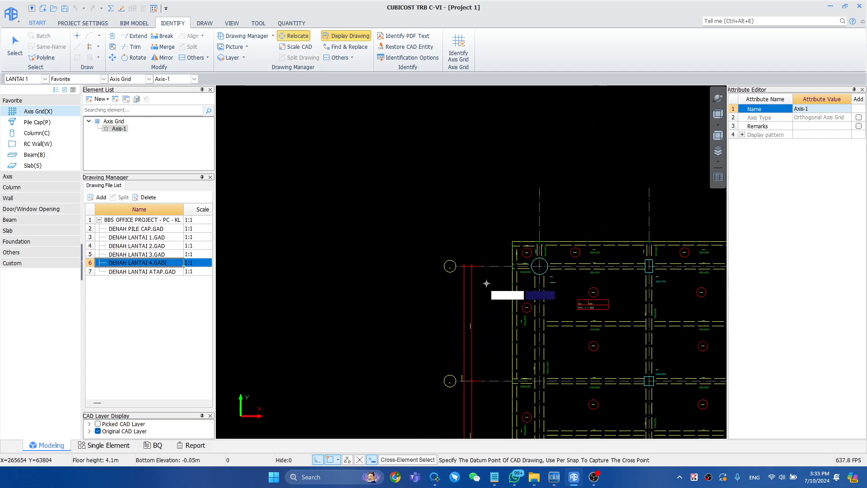
{"action": "scroll", "coordinate": [454, 270], "scroll_direction": "up", "scroll_amount": 3}
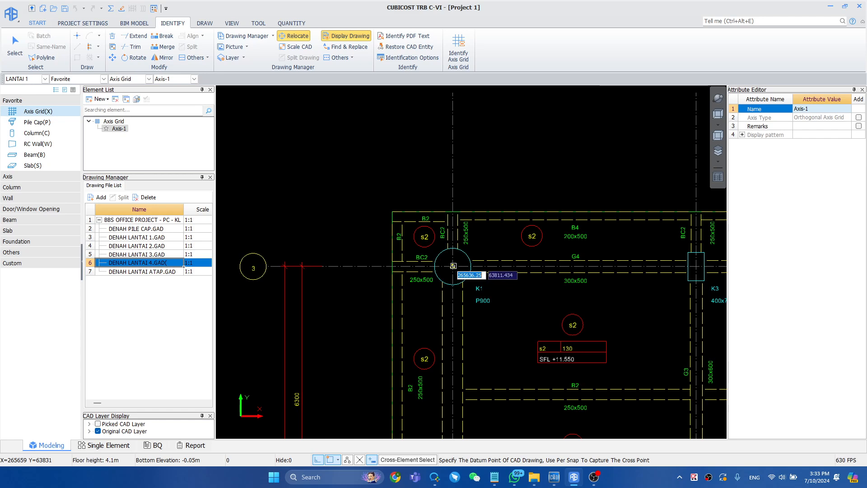
{"action": "left_click", "coordinate": [453, 266]}
{"action": "scroll", "coordinate": [452, 285], "scroll_direction": "down", "scroll_amount": 8}
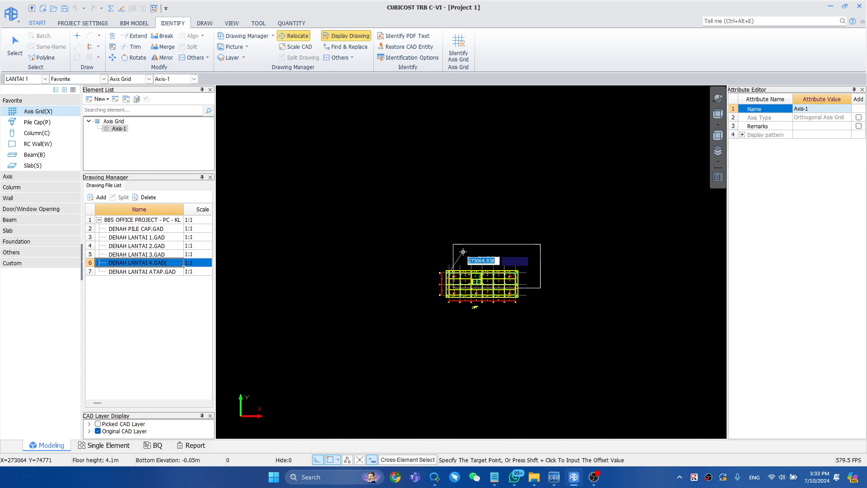
{"action": "scroll", "coordinate": [386, 247], "scroll_direction": "up", "scroll_amount": 6}
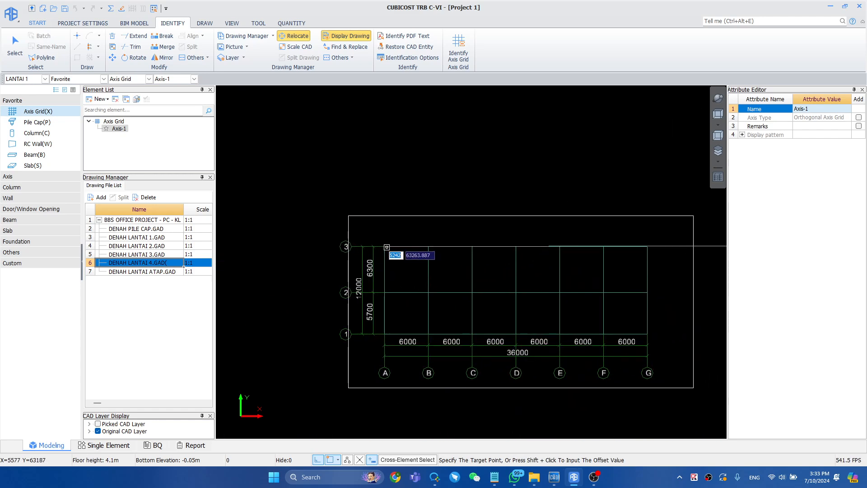
{"action": "left_click", "coordinate": [384, 247]}
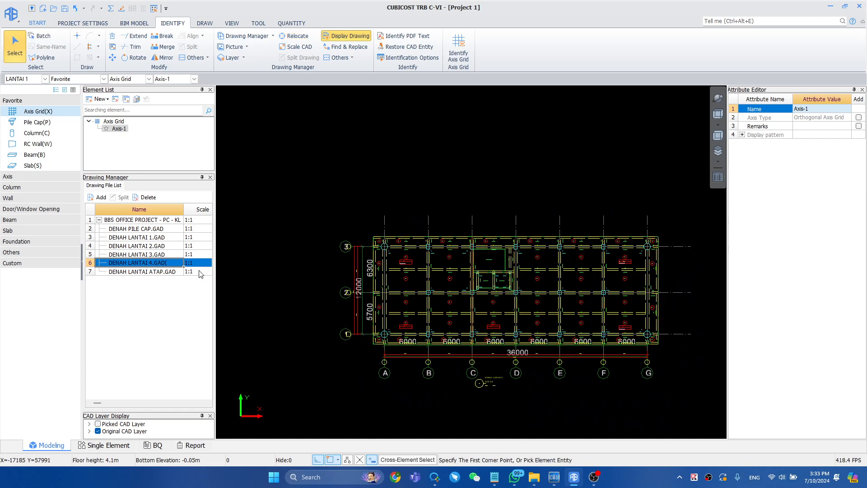
Step: Open DENAH LANTAI ATAP and relocate it from its A-3 axis crossing to the identified grid's A-3 intersection
{"action": "left_click", "coordinate": [153, 271]}
{"action": "left_click", "coordinate": [294, 36]}
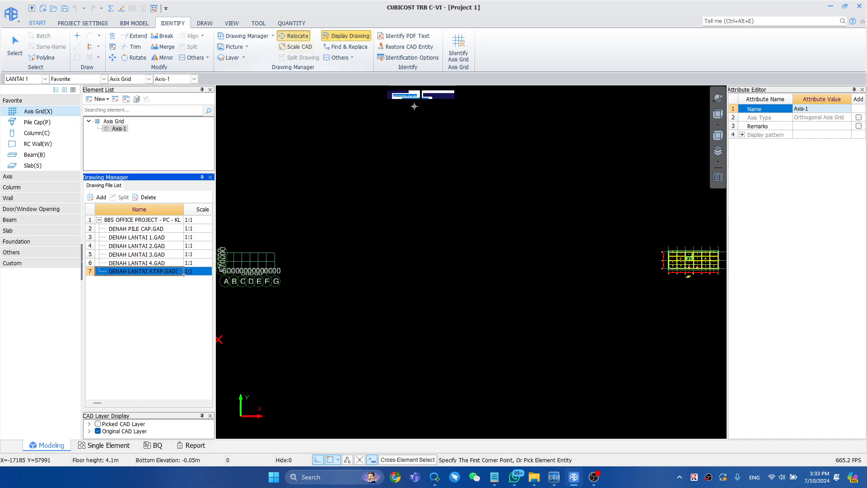
{"action": "scroll", "coordinate": [686, 260], "scroll_direction": "up", "scroll_amount": 8}
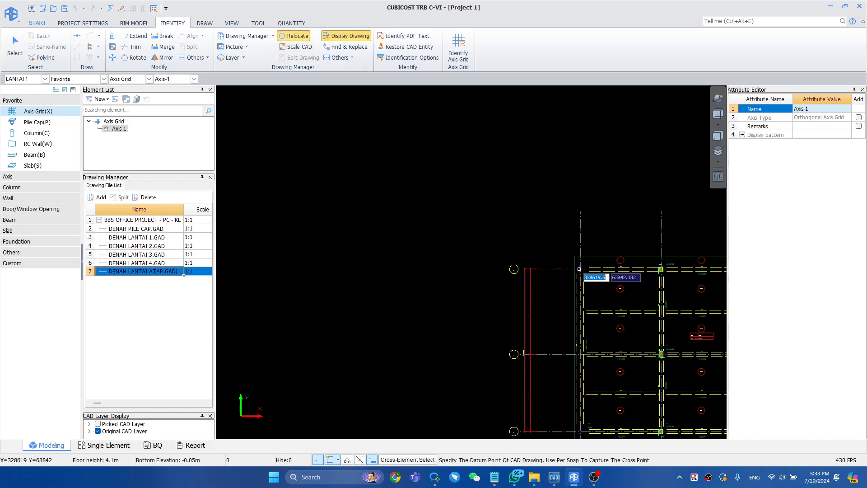
{"action": "left_click", "coordinate": [581, 269]}
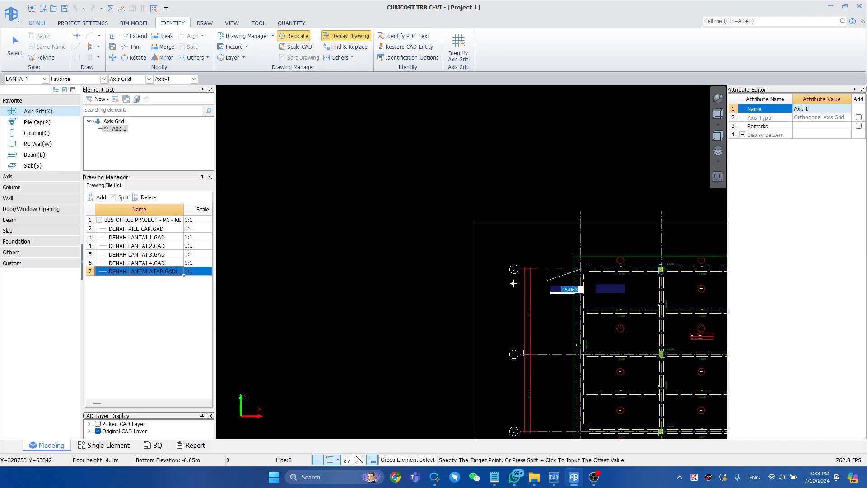
{"action": "scroll", "coordinate": [561, 291], "scroll_direction": "down", "scroll_amount": 8}
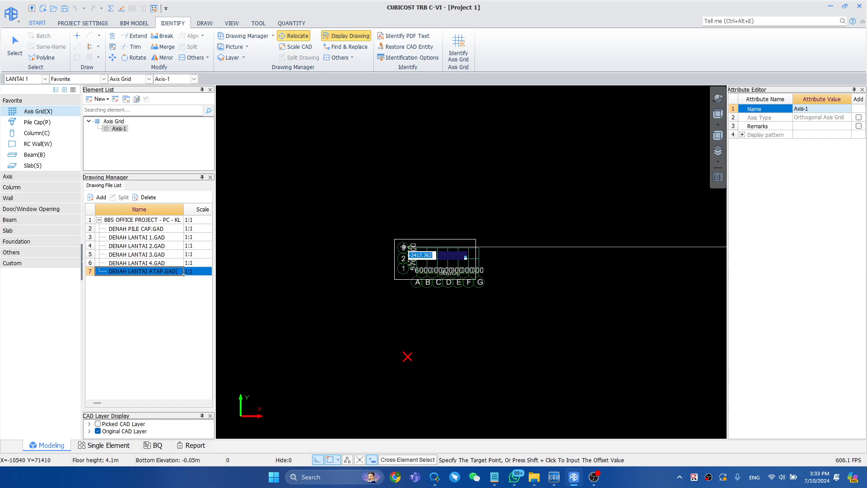
{"action": "scroll", "coordinate": [422, 248], "scroll_direction": "up", "scroll_amount": 5}
{"action": "left_click", "coordinate": [426, 248]}
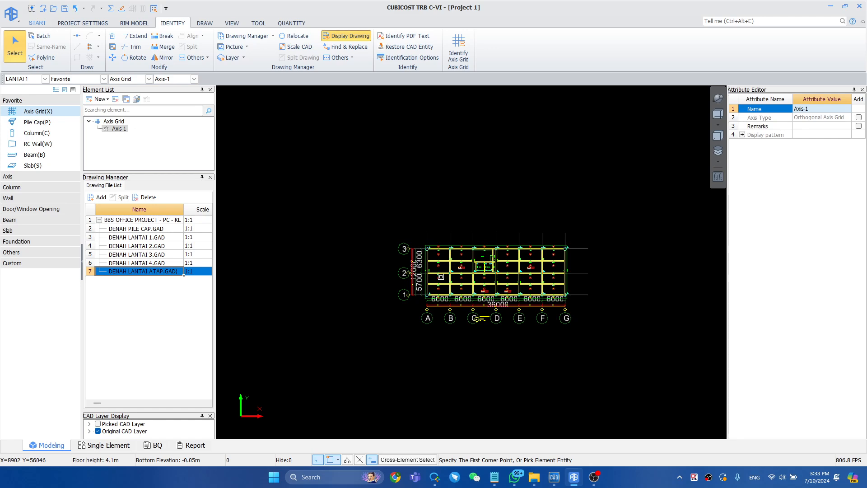
{"action": "scroll", "coordinate": [419, 259], "scroll_direction": "up", "scroll_amount": 5}
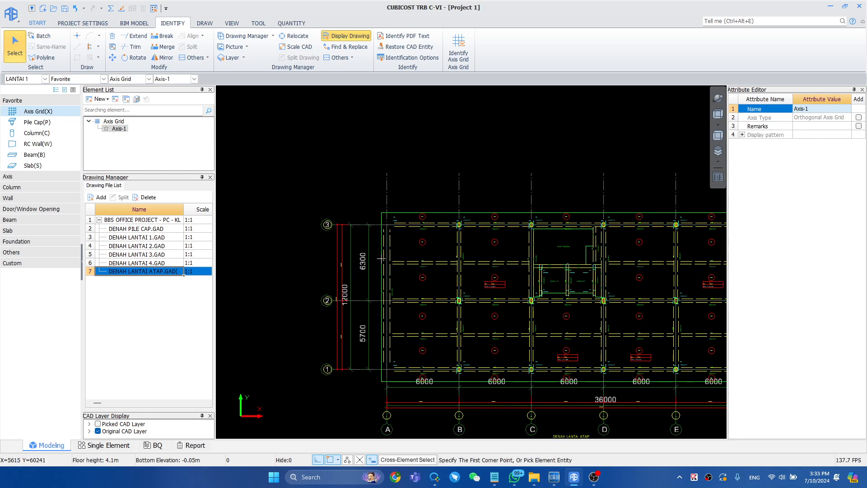
Step: Open the DENAH PILE CAP drawing and bring its whole plan into view
{"action": "double_click", "coordinate": [147, 228]}
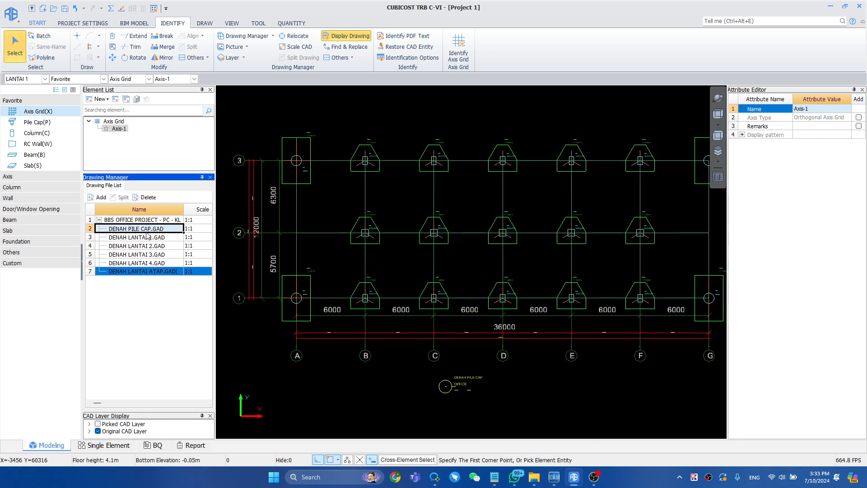
{"action": "scroll", "coordinate": [471, 253], "scroll_direction": "down", "scroll_amount": 2}
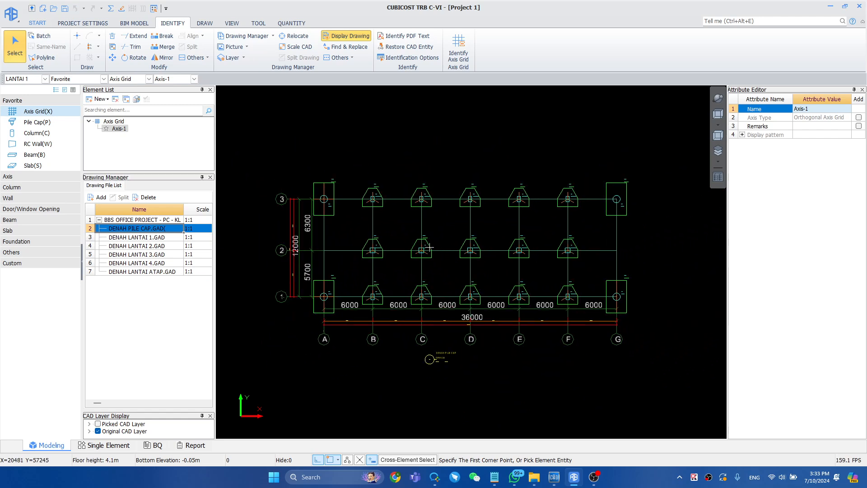